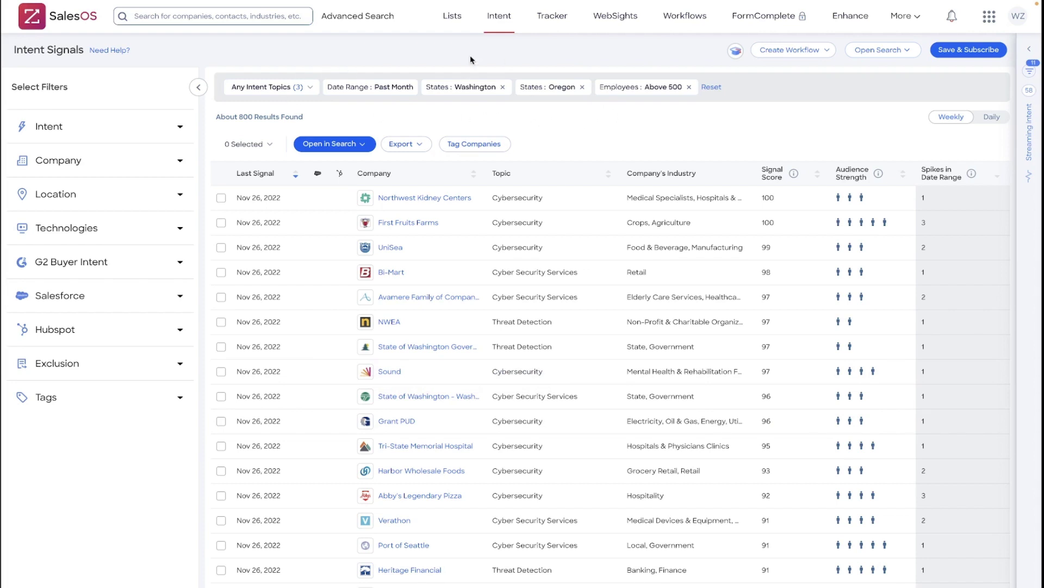
Check the tracked intent topics, then bring up the Create Workflow type choices
left_click(311, 88)
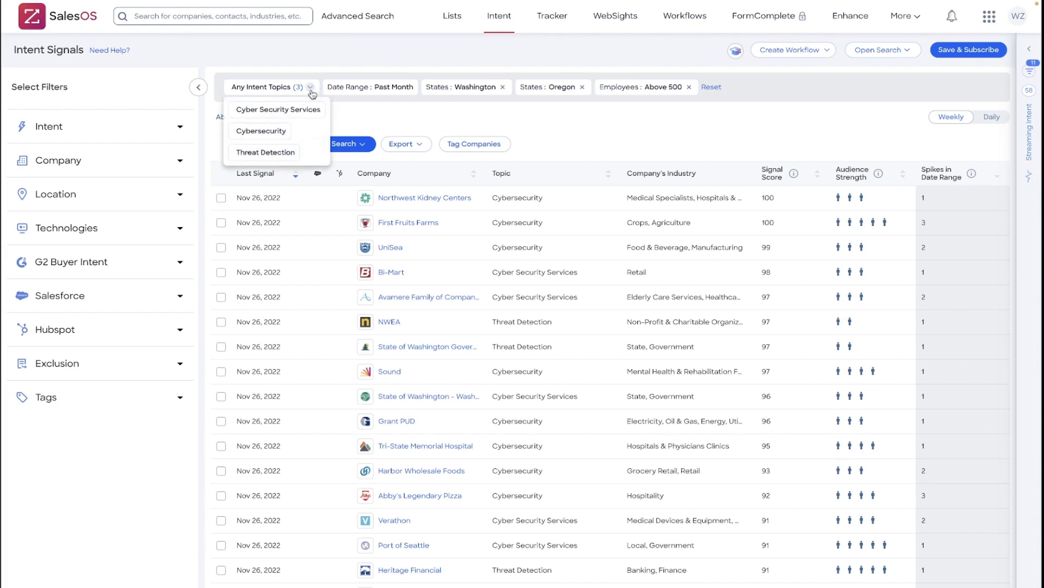
left_click(311, 90)
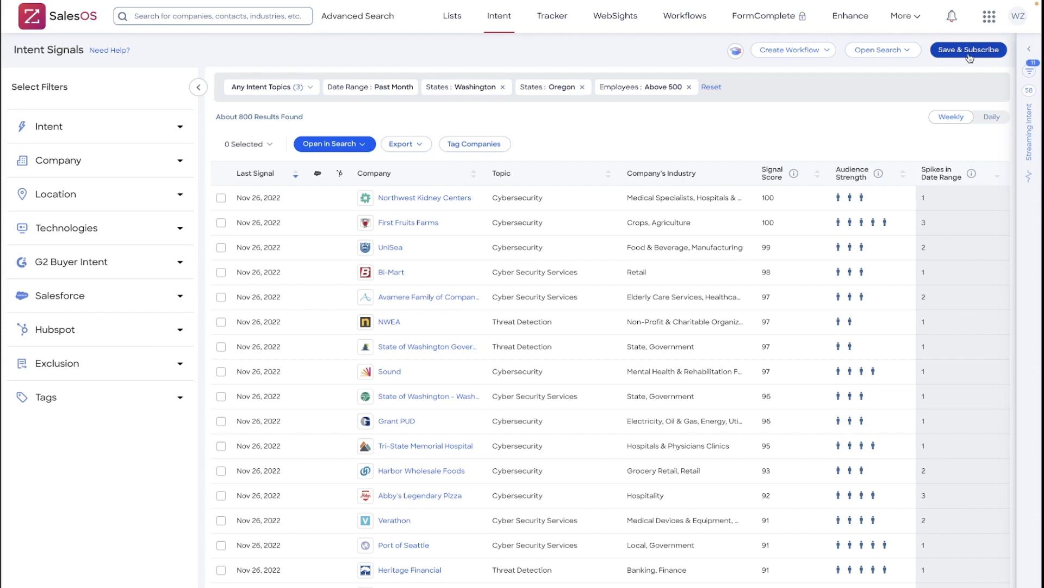
left_click(827, 53)
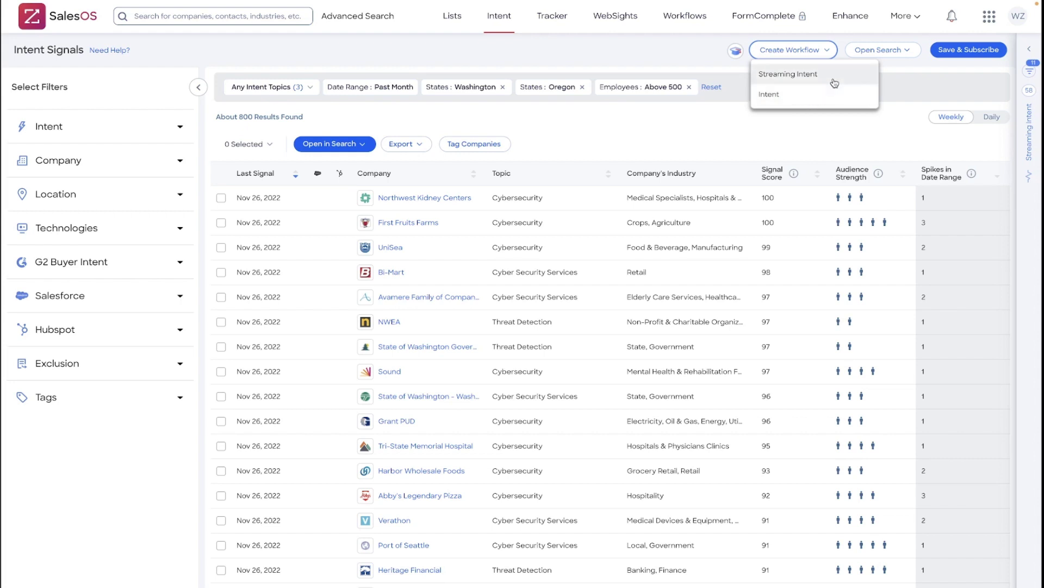
Choose Intent to draft a rule exporting cybersecurity signals scoring 60-100 to Salesforce Leads
left_click(801, 96)
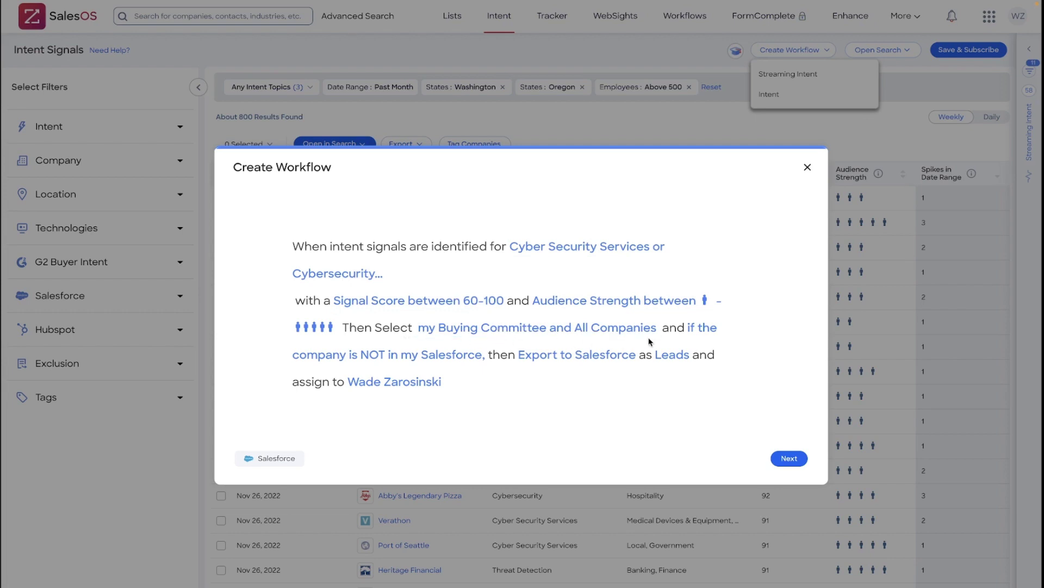
Open the contact filters and try, then remove, the buying-committee-only restriction
left_click(448, 334)
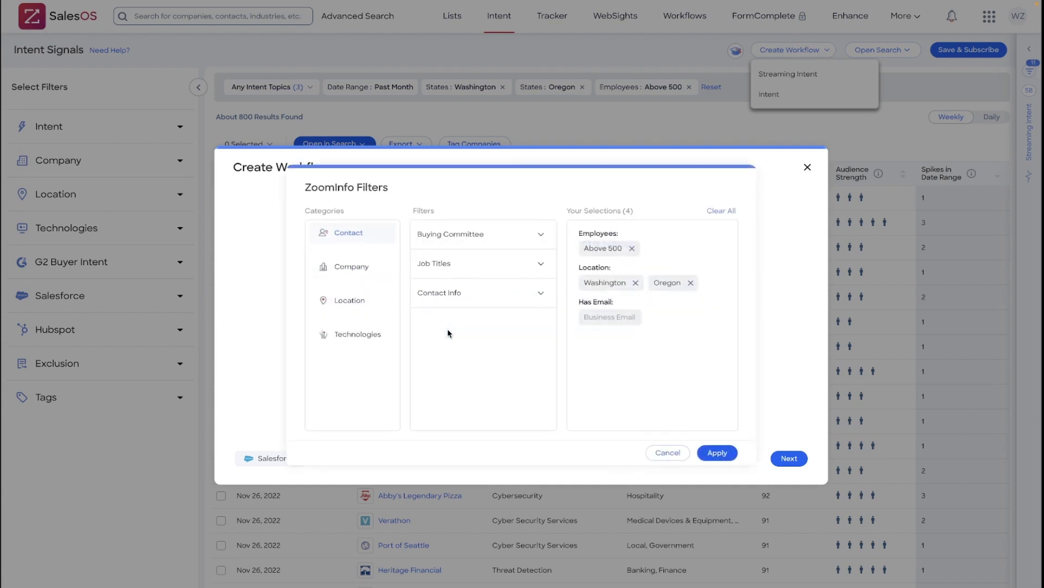
left_click(538, 238)
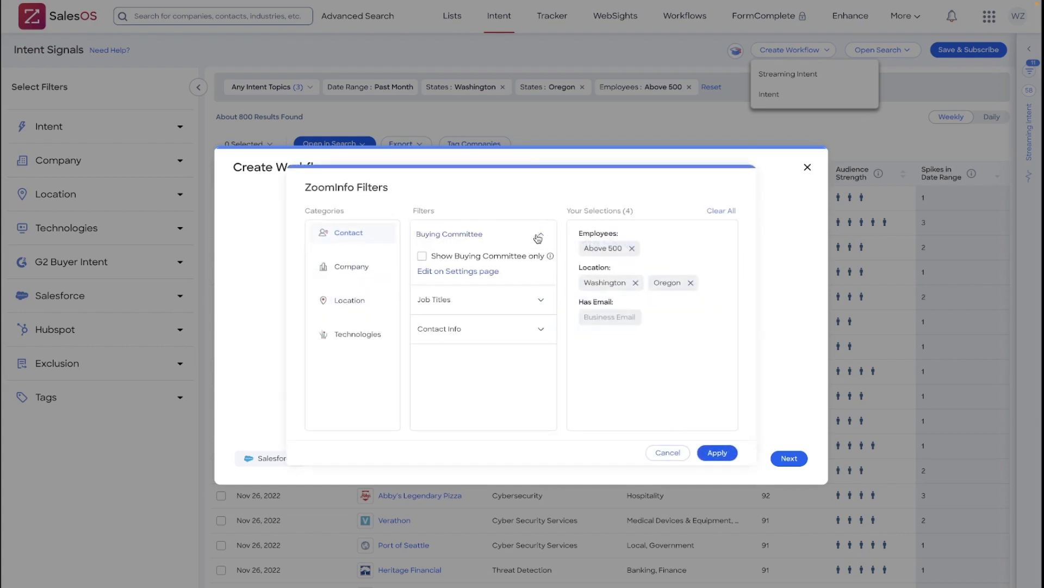
left_click(430, 260)
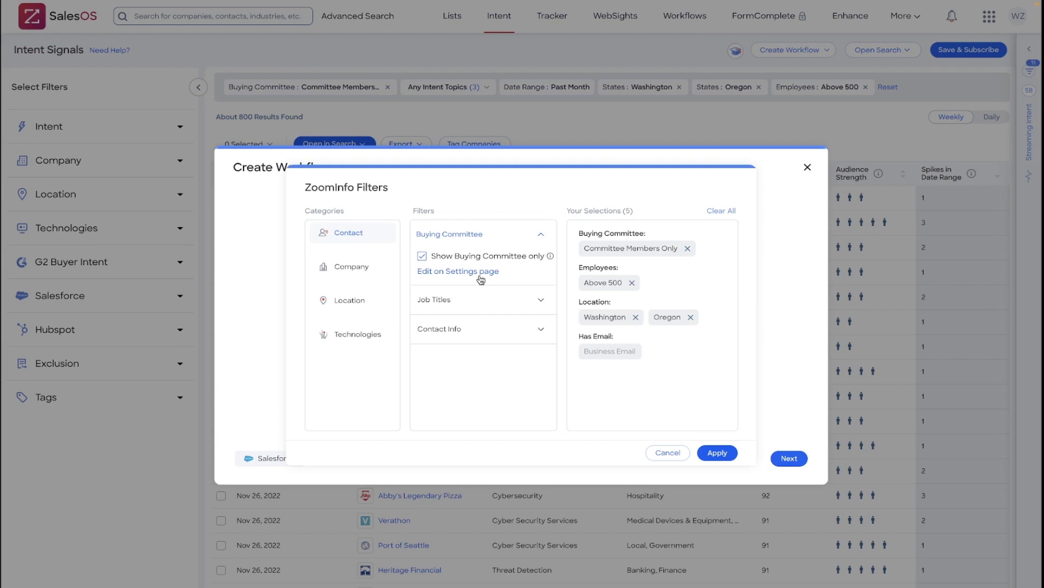
left_click(423, 257)
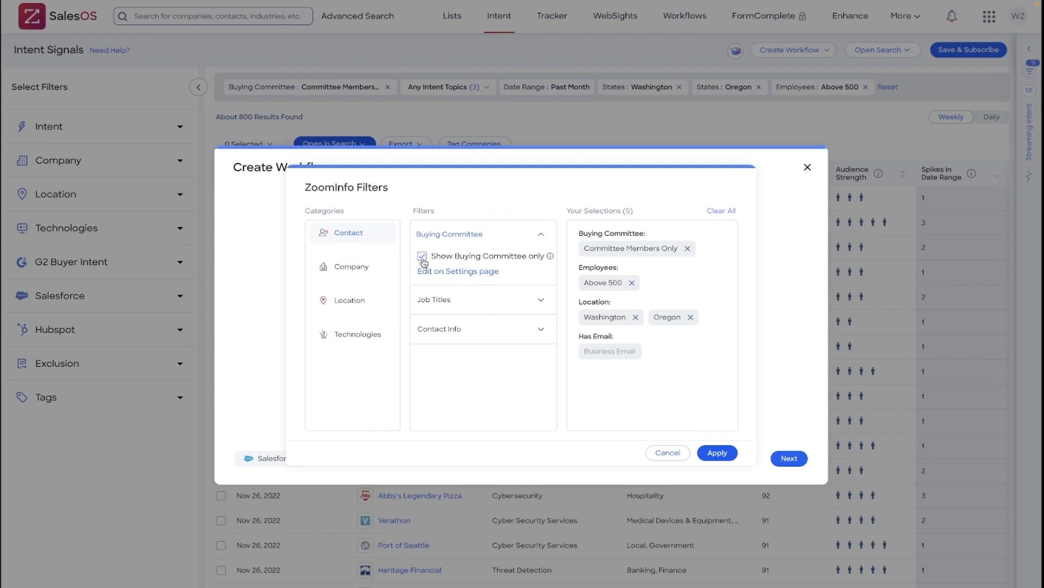
left_click(539, 237)
Include C-Level and VP-Level management levels
left_click(538, 259)
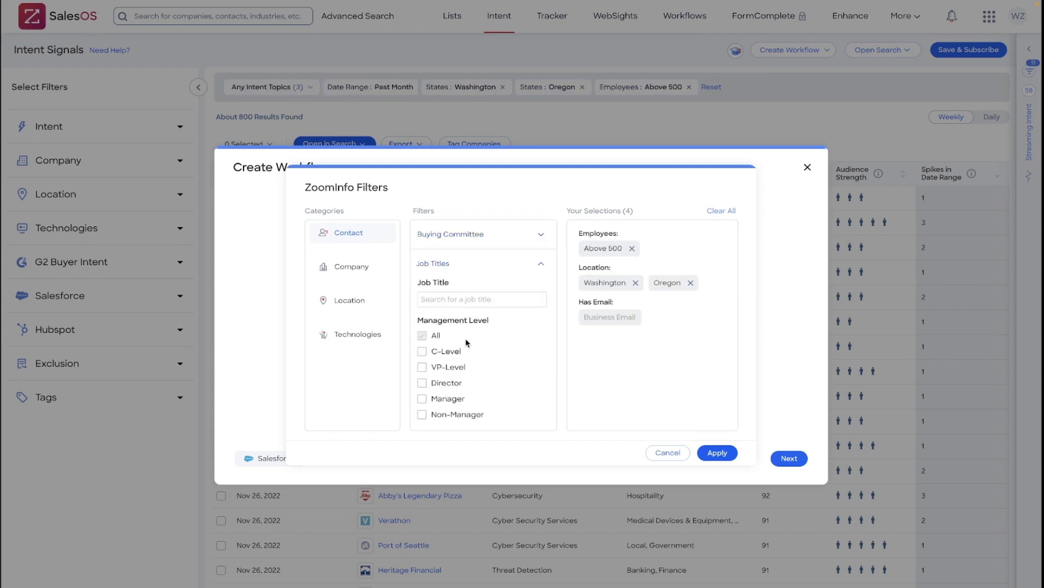
left_click(422, 351)
left_click(423, 367)
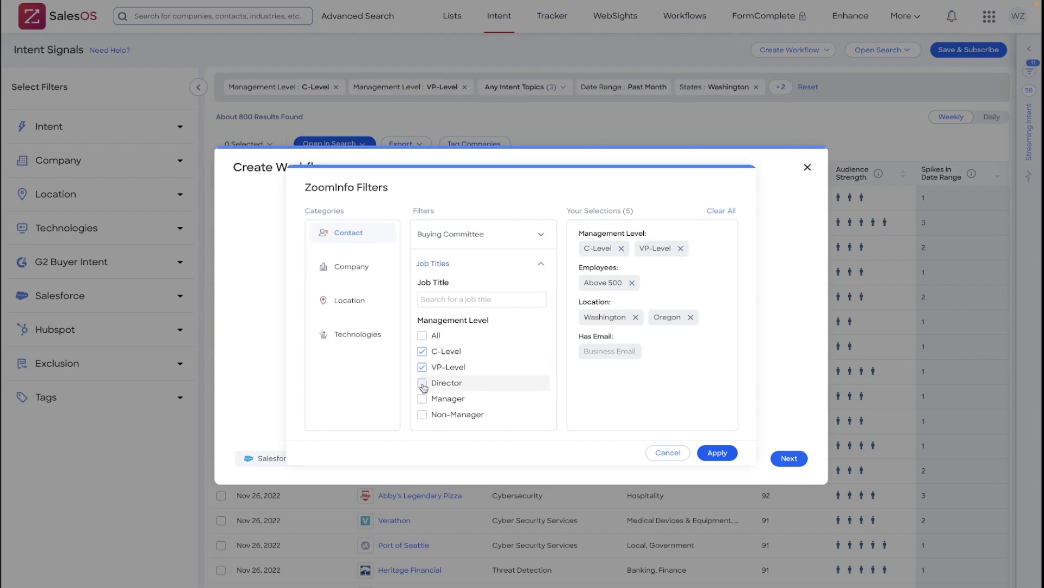
Include the Information Security and Information Technology job functions
scroll(481, 369, "down", 5)
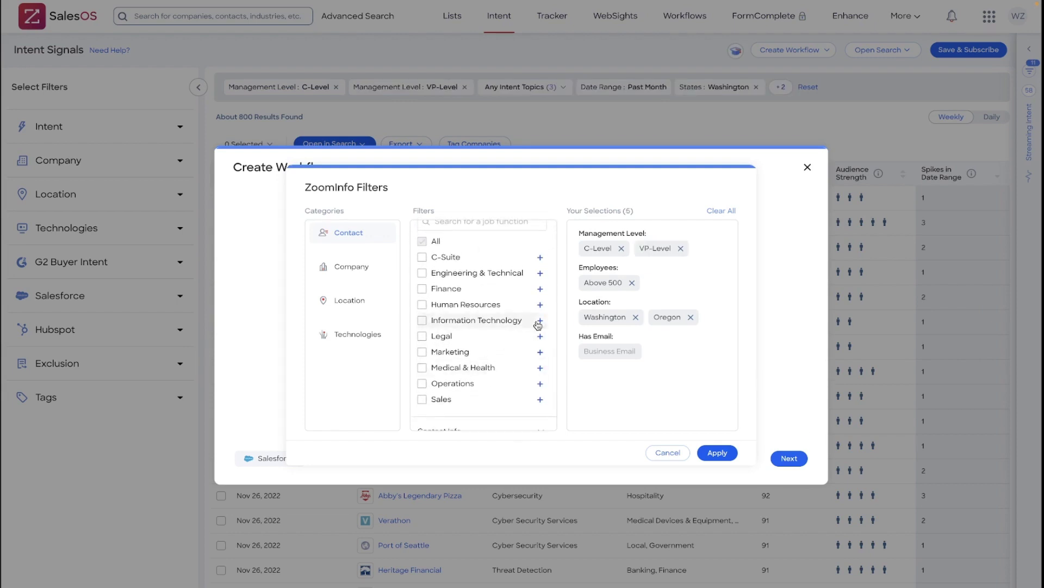
left_click(541, 337)
scroll(455, 364, "down", 4)
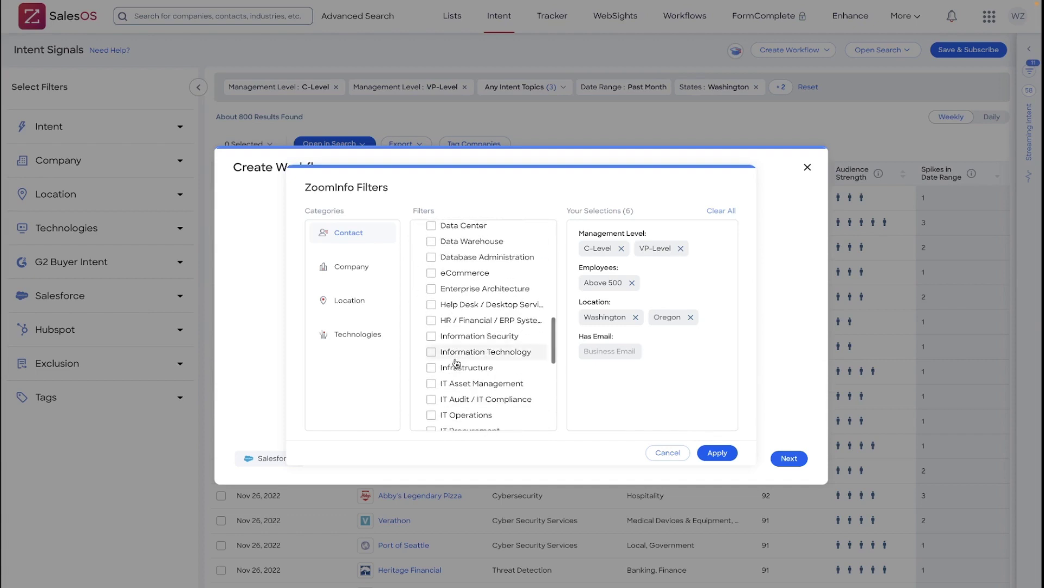
left_click(432, 351)
left_click(432, 336)
left_click(432, 351)
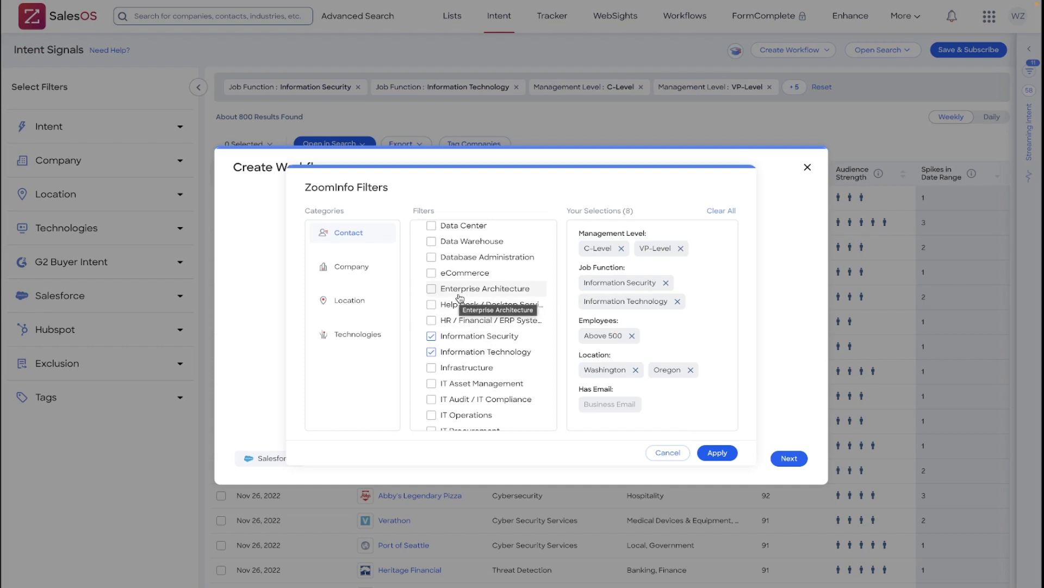
scroll(457, 305, "up", 4)
left_click(540, 349)
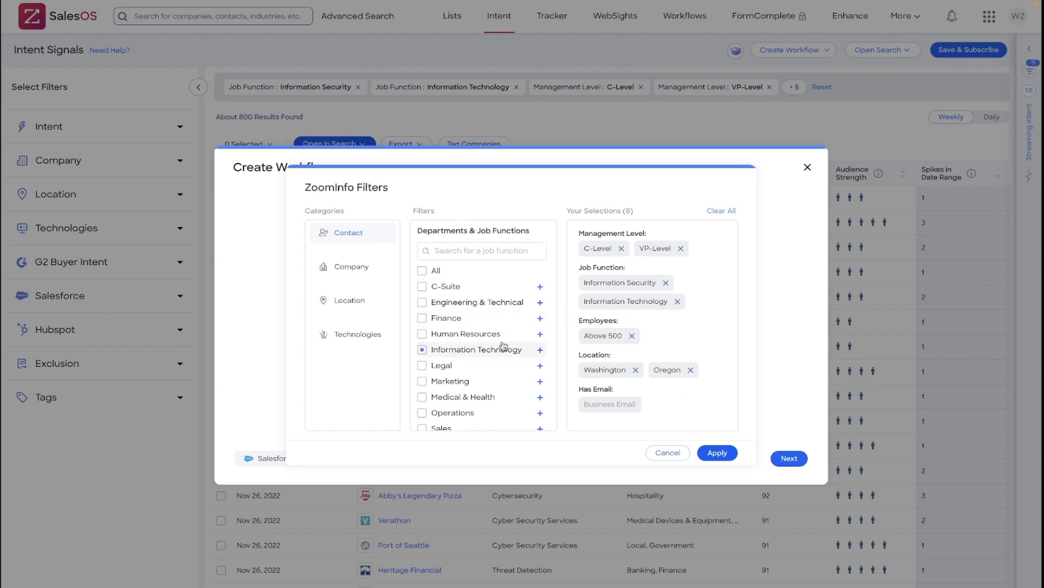
scroll(504, 346, "down", 2)
scroll(522, 343, "up", 5)
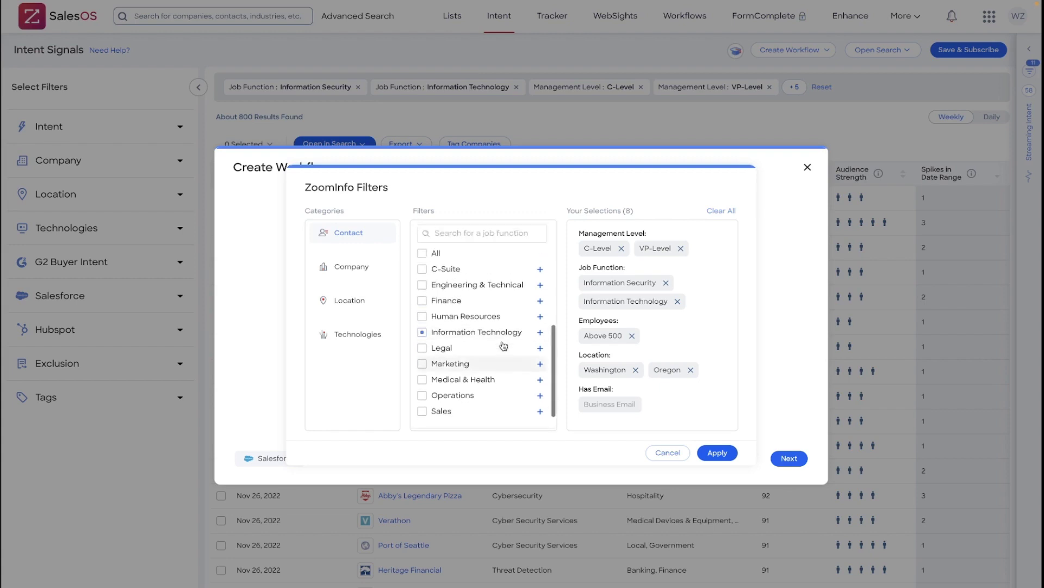
left_click(539, 248)
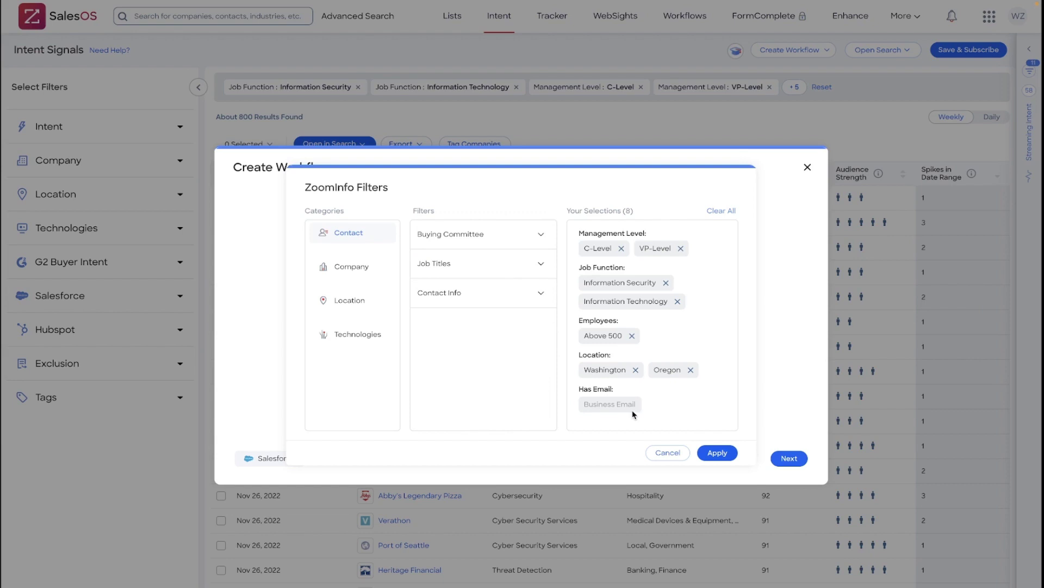
Require contacts to have both Mobile Phone and Direct Phone, keeping accuracy at 75+
left_click(541, 294)
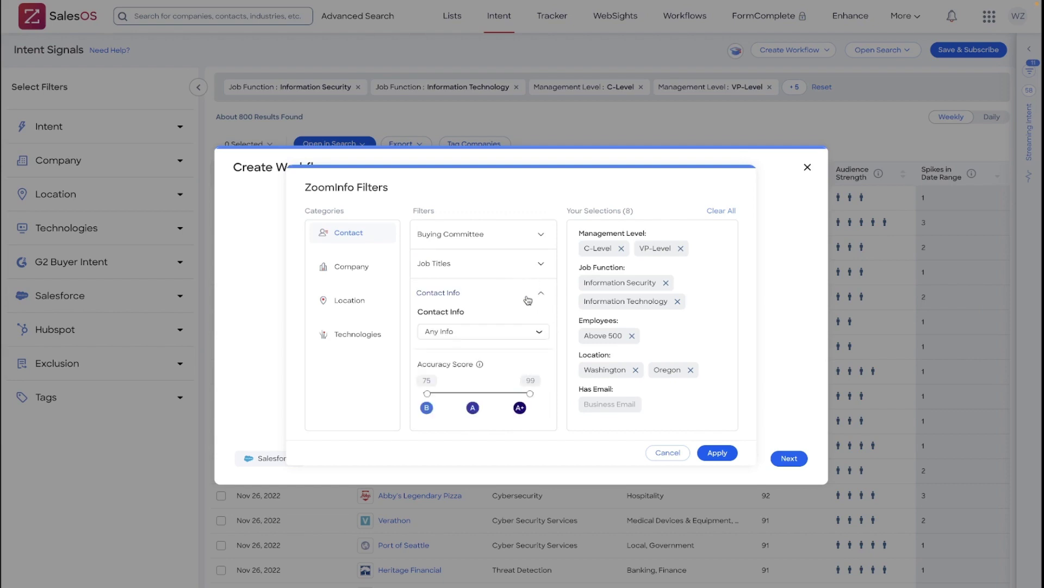
left_click(541, 338)
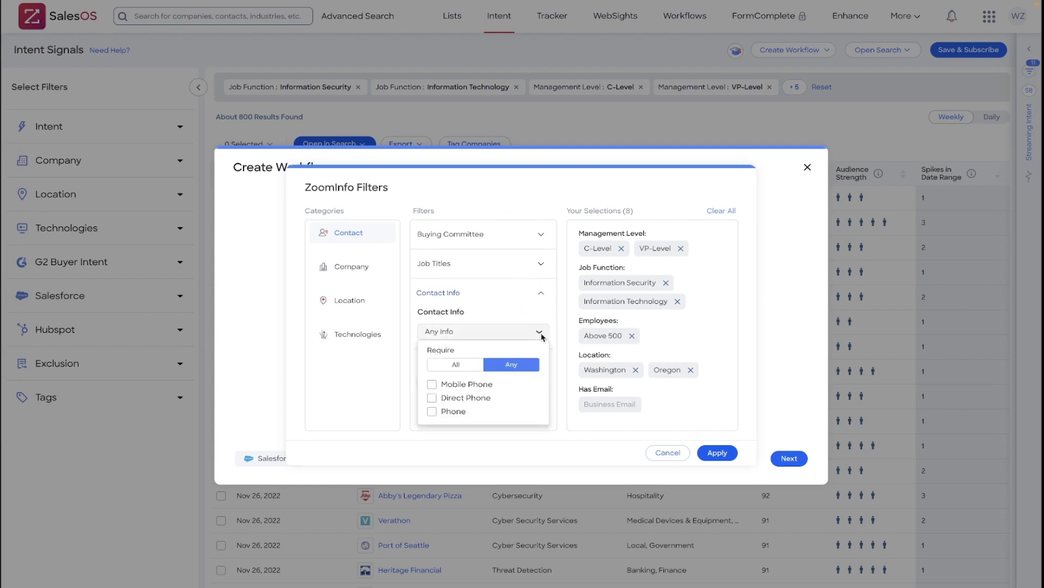
left_click(432, 385)
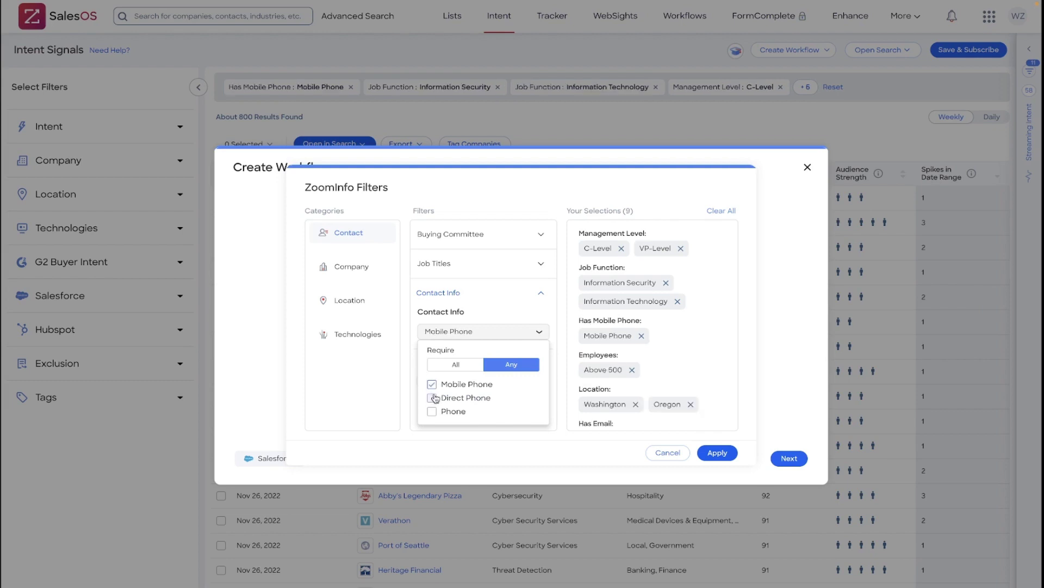
left_click(433, 398)
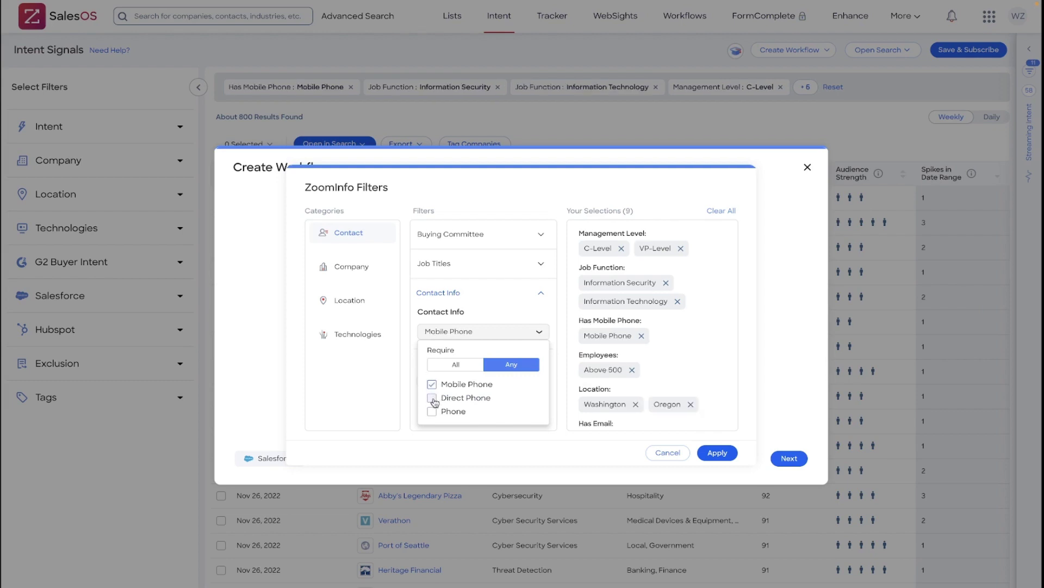
left_click(455, 364)
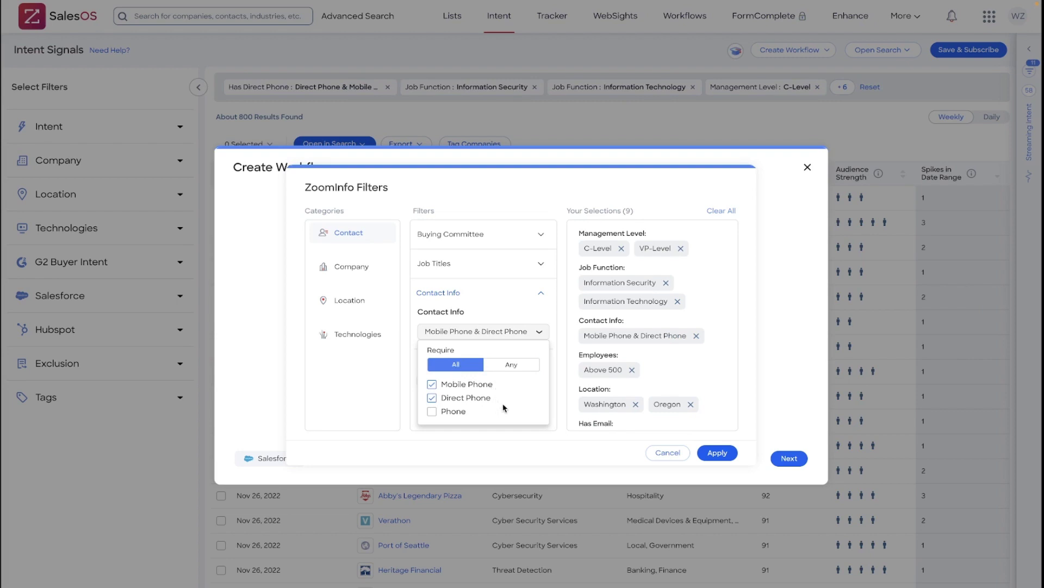
left_click(537, 318)
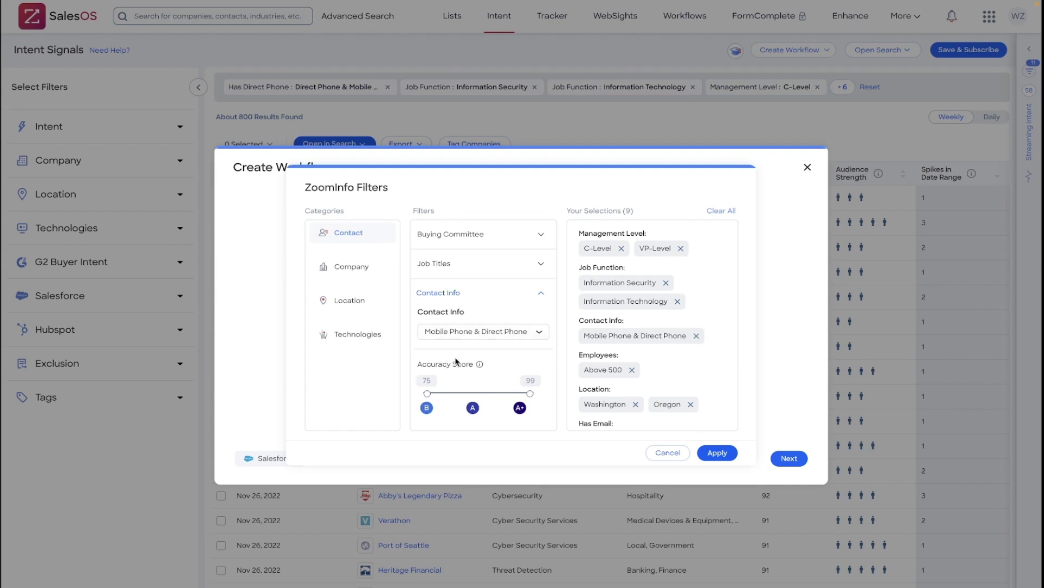
mouse_move(427, 393)
left_mouse_down()
mouse_move(471, 393)
mouse_move(427, 393)
left_mouse_up()
scroll(696, 290, "down", 1)
scroll(696, 290, "up", 1)
Apply the contact filters and glance at the not-in-Salesforce company condition
left_click(719, 454)
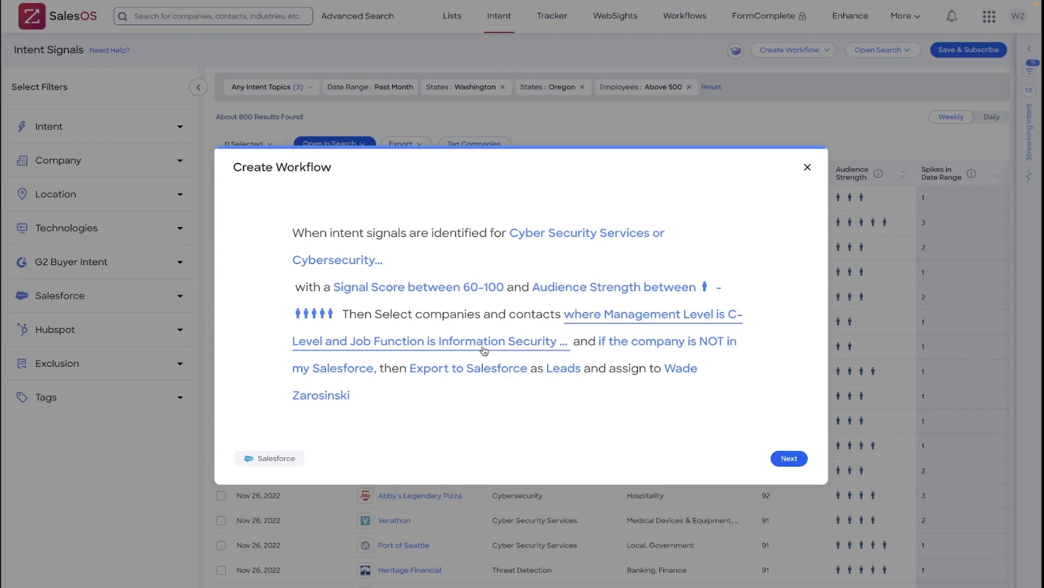
left_click(662, 352)
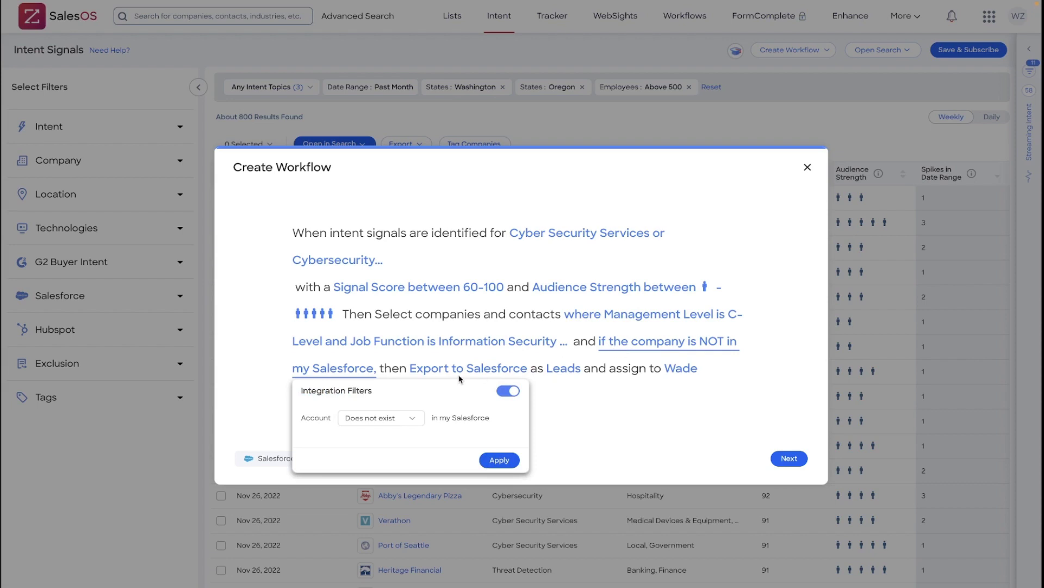
left_click(573, 416)
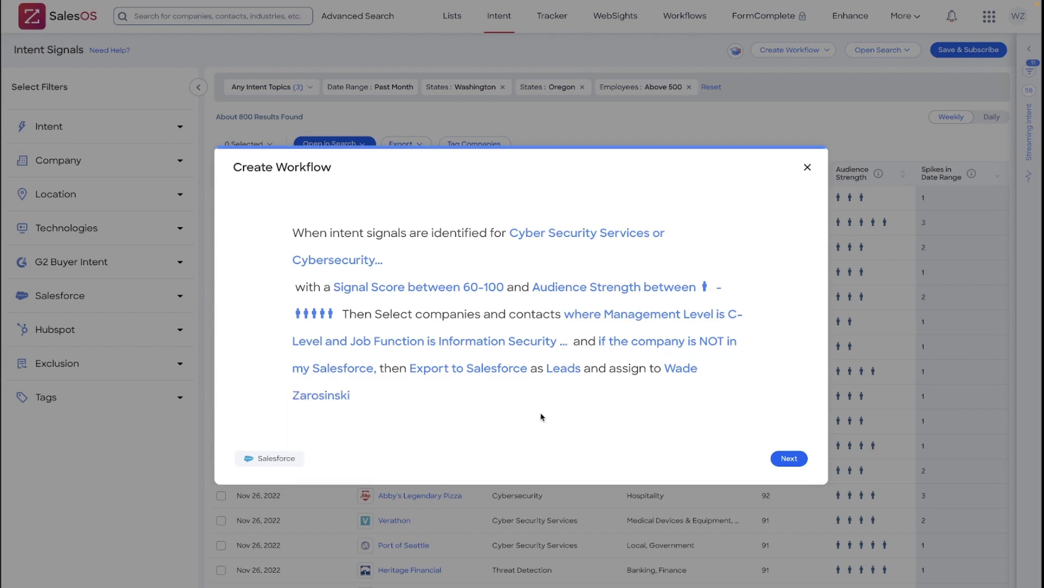
Review the export destination choices, then reopen the Salesforce account condition settings
left_click(477, 370)
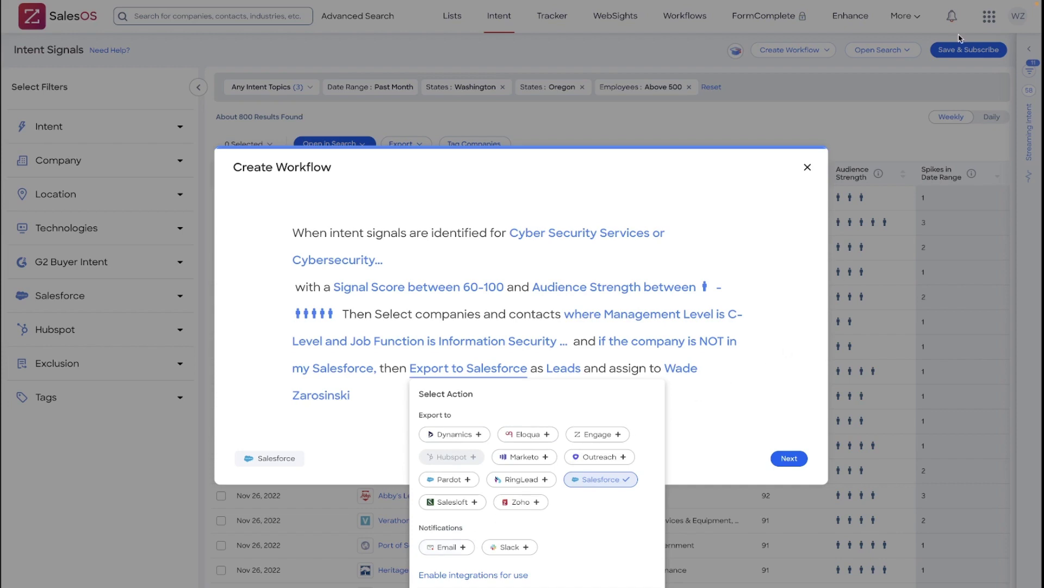
left_click(701, 442)
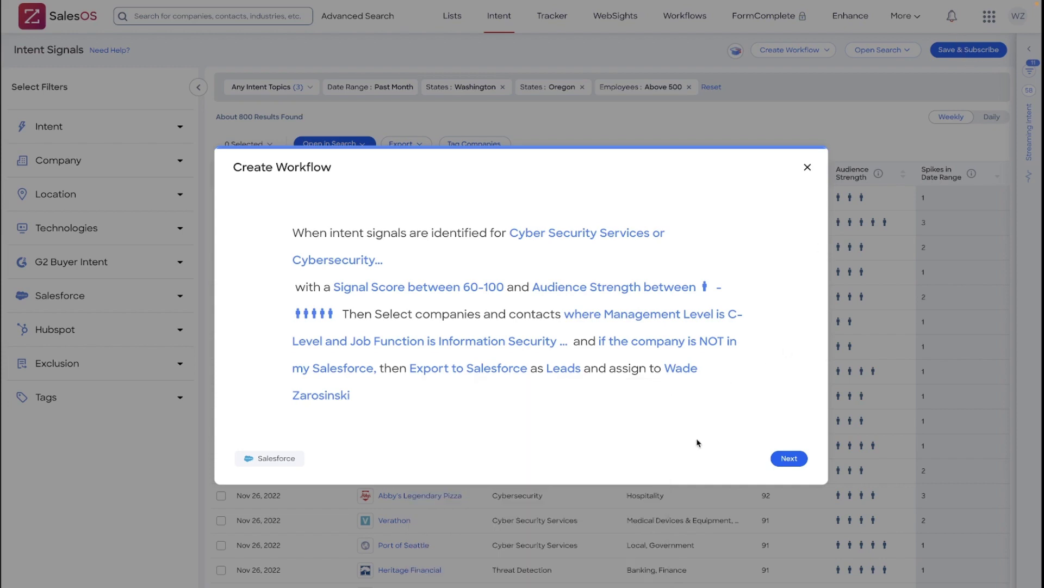
left_click(673, 351)
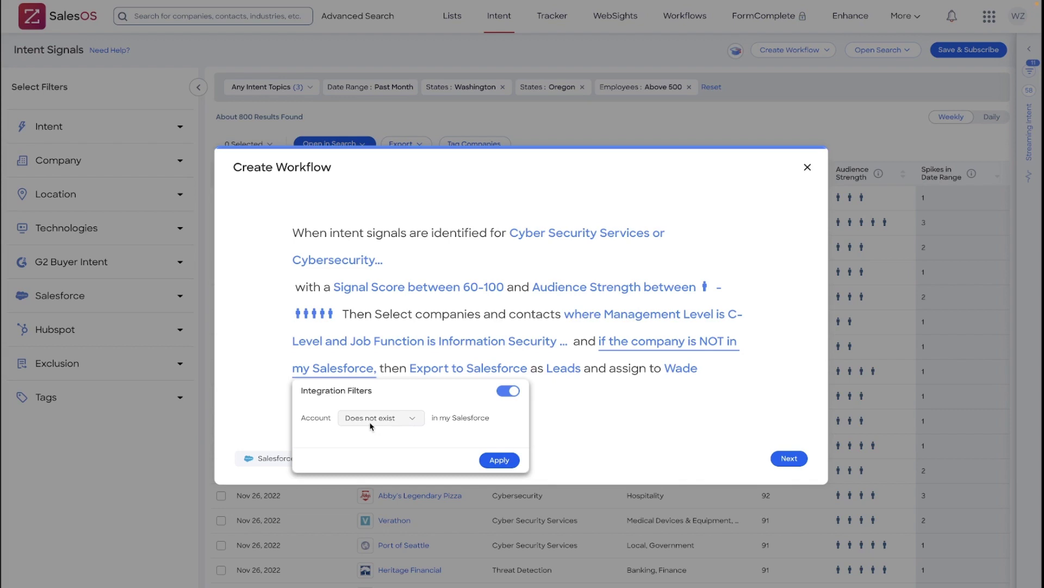
Try an existing-account condition with an added Account Type field mapping
left_click(412, 419)
left_click(374, 458)
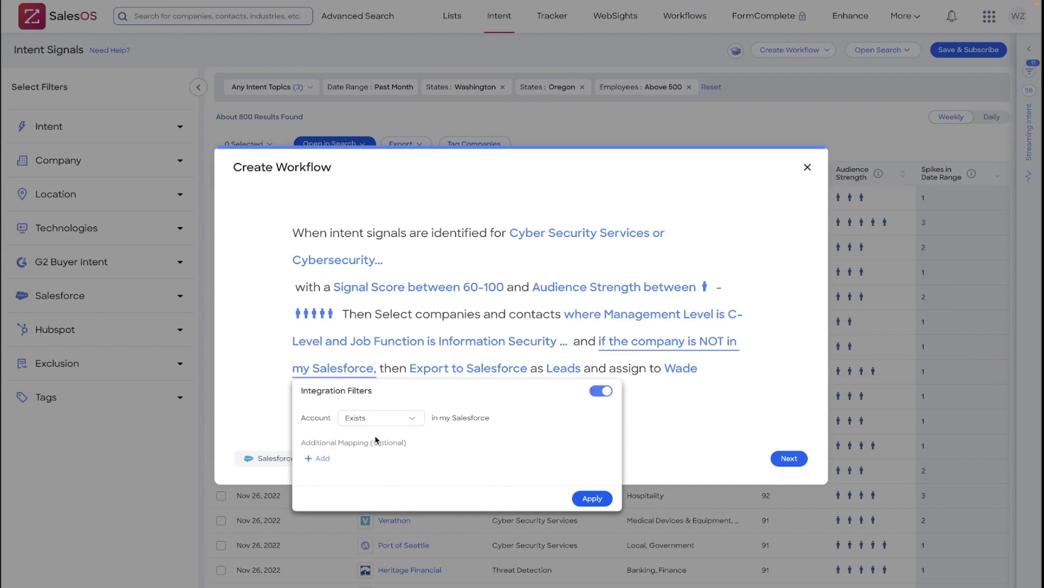
left_click(310, 460)
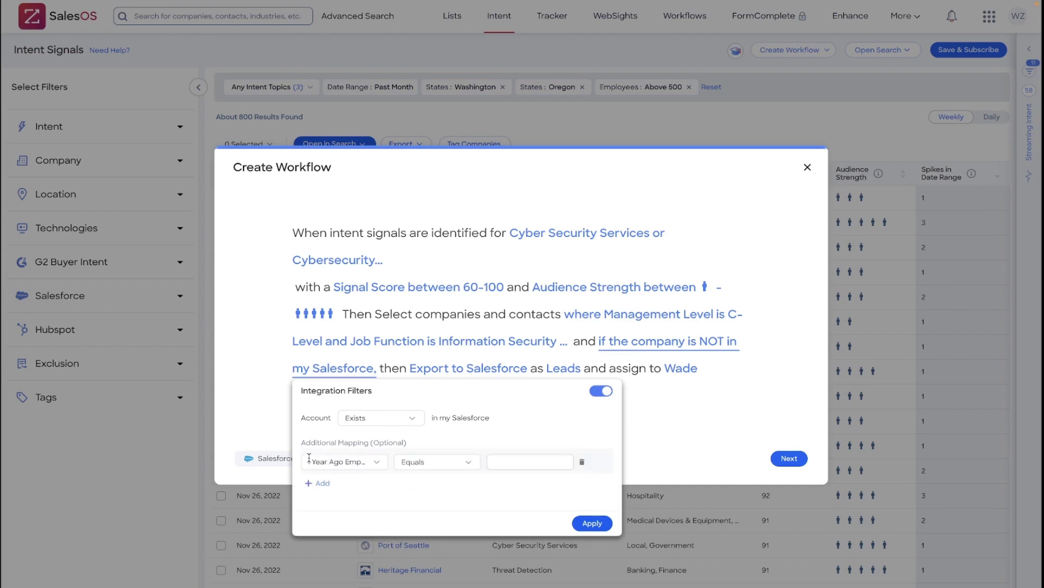
left_click(375, 463)
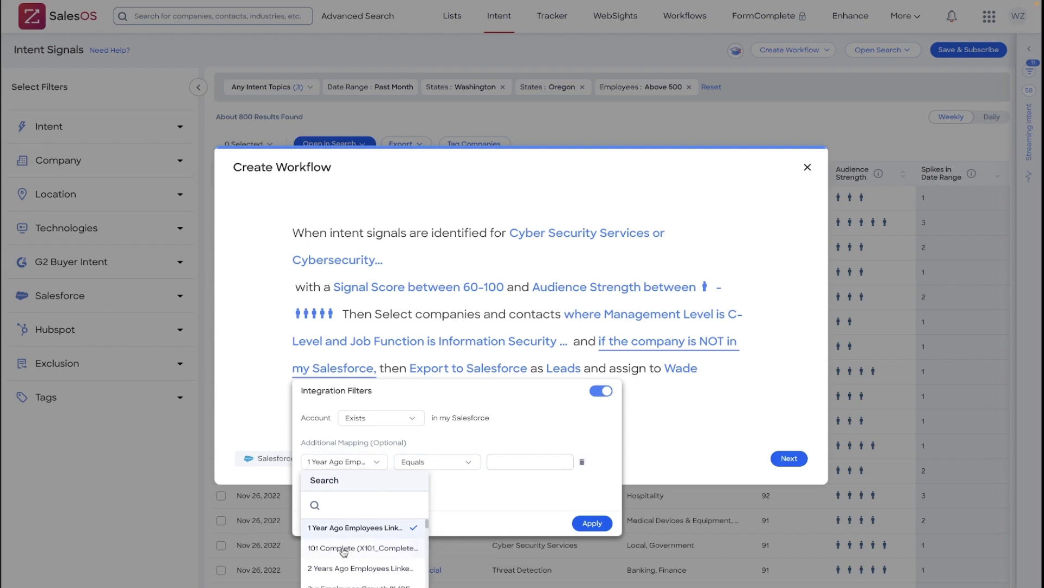
scroll(343, 552, "down", 3)
scroll(343, 552, "up", 3)
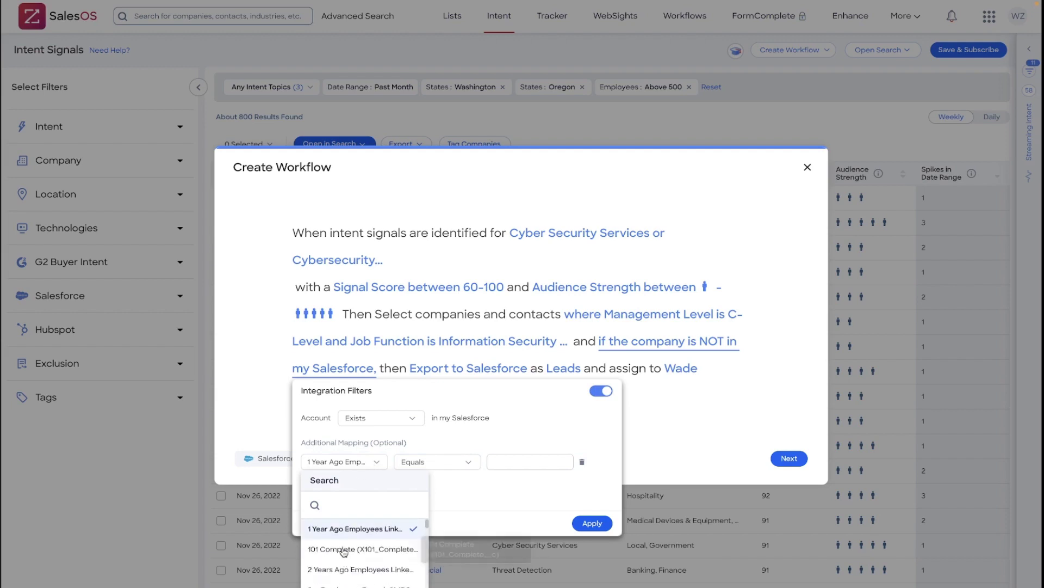
scroll(343, 552, "down", 3)
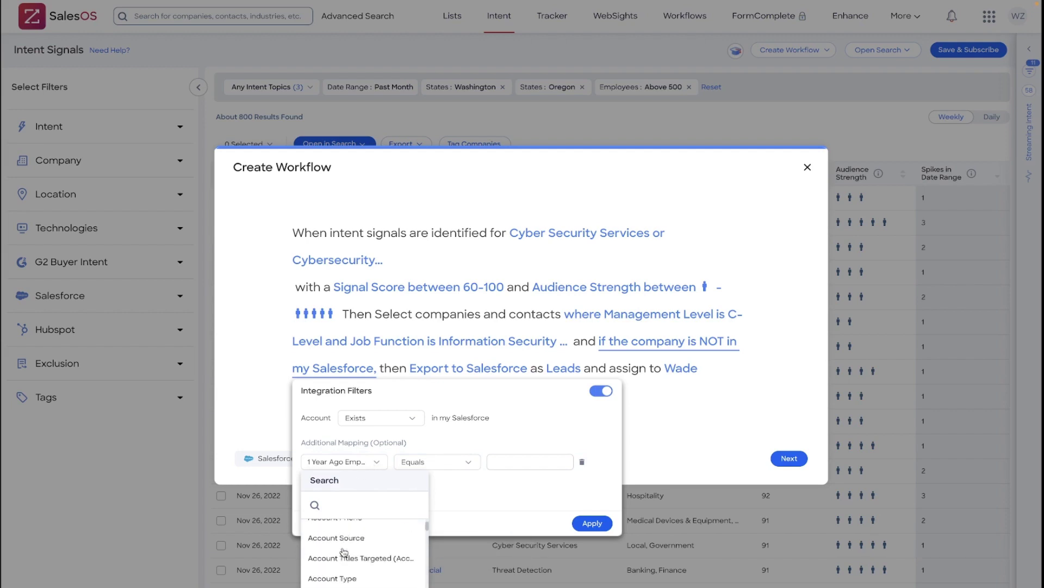
left_click(333, 578)
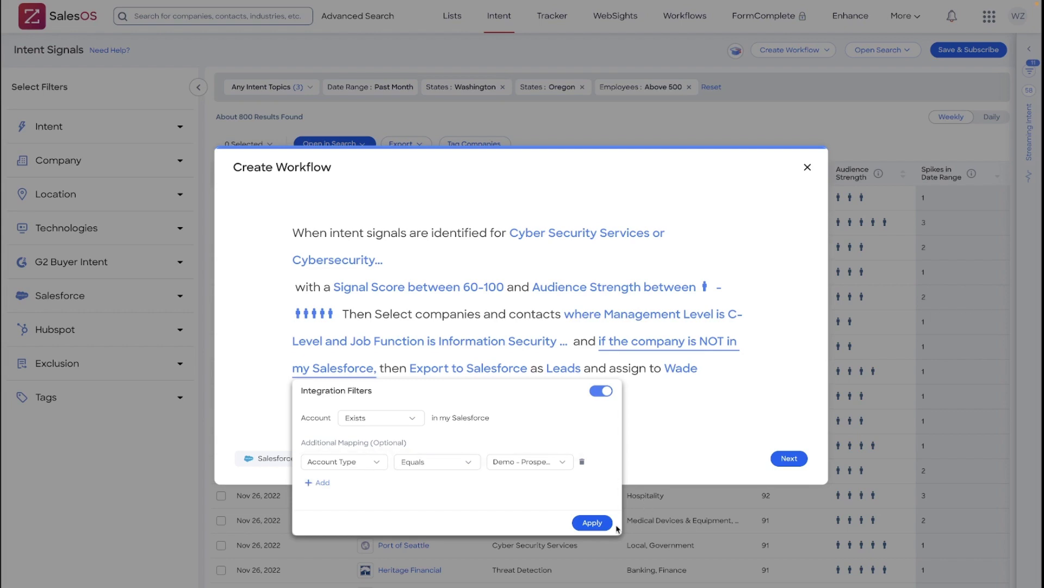
Set the Account condition to 'Does not exist' and apply the Integration Filters
left_click(412, 417)
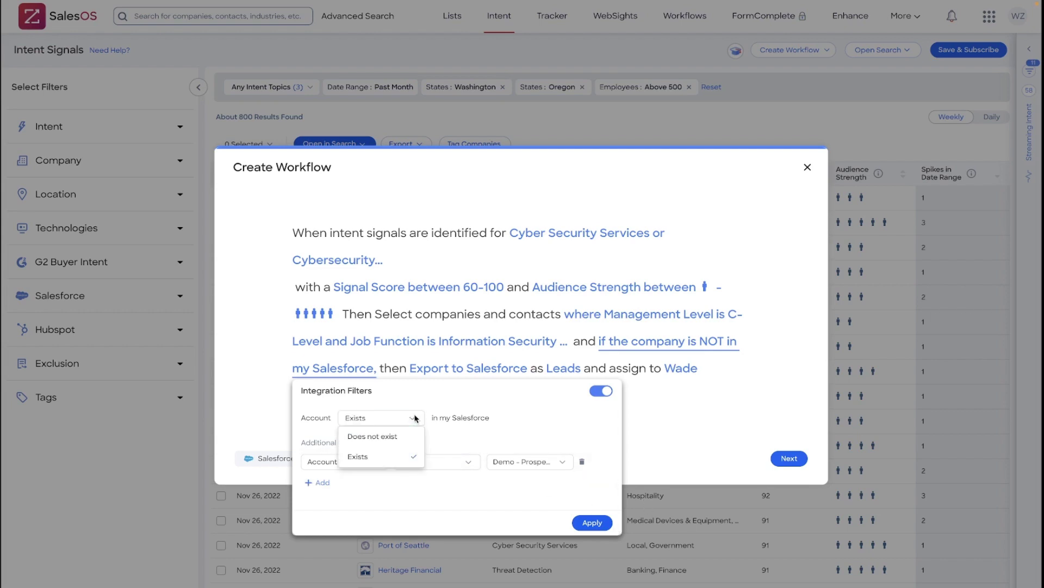
left_click(376, 440)
left_click(498, 460)
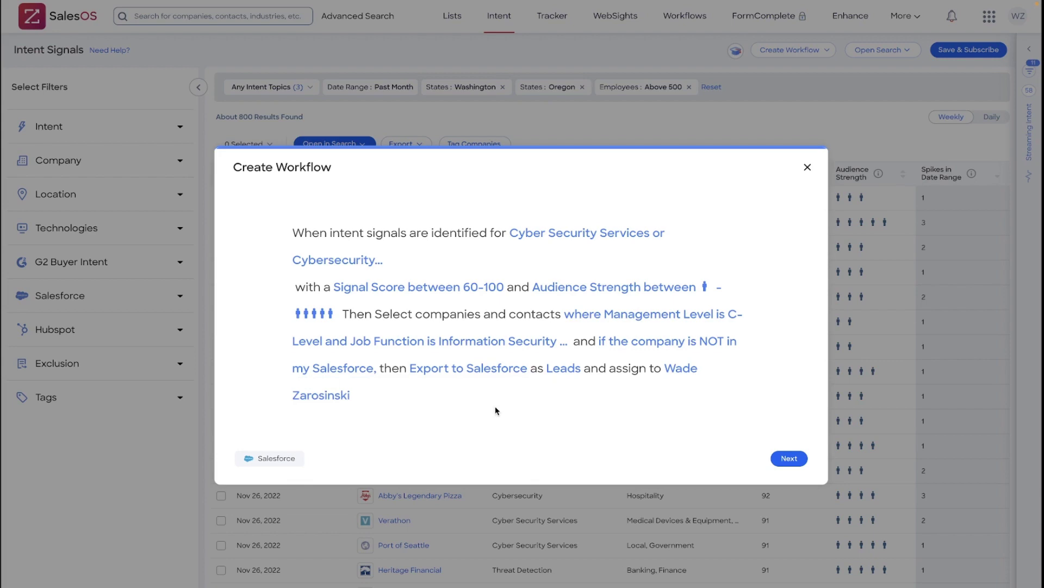
Try the Accounts and Contacts record types, ending with only Leads selected
left_click(565, 372)
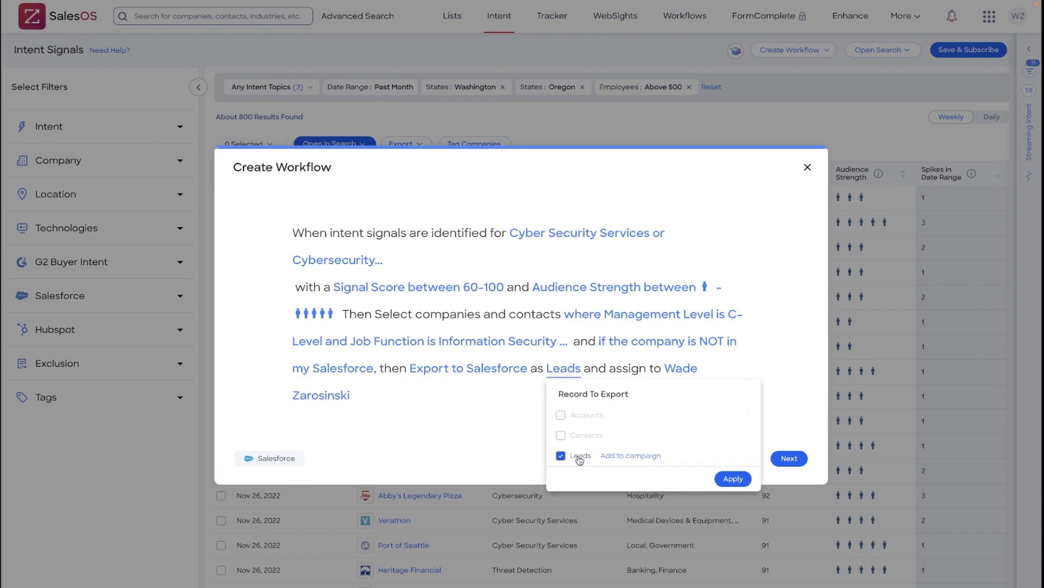
left_click(560, 456)
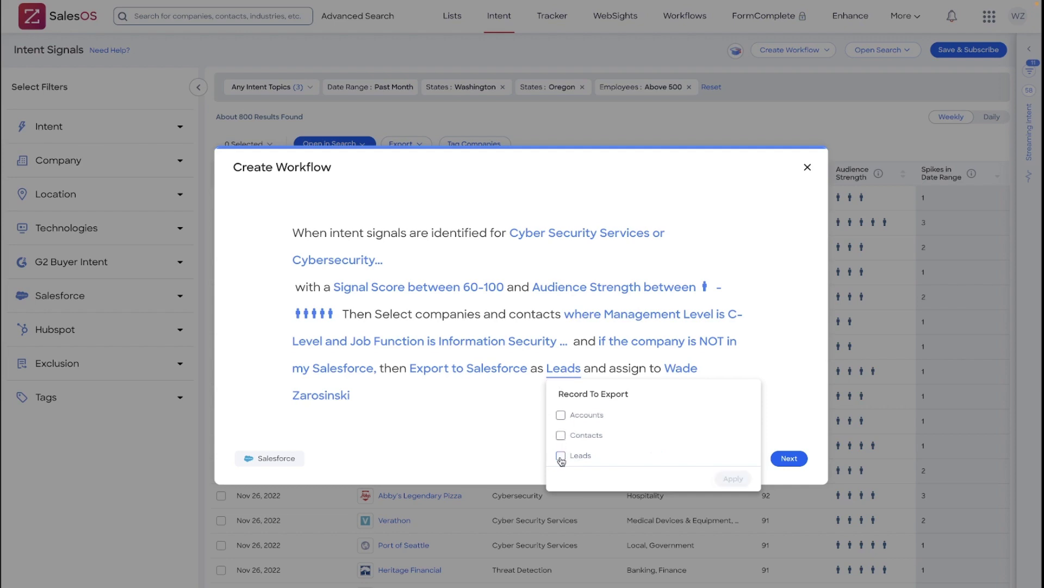
left_click(561, 435)
left_click(560, 415)
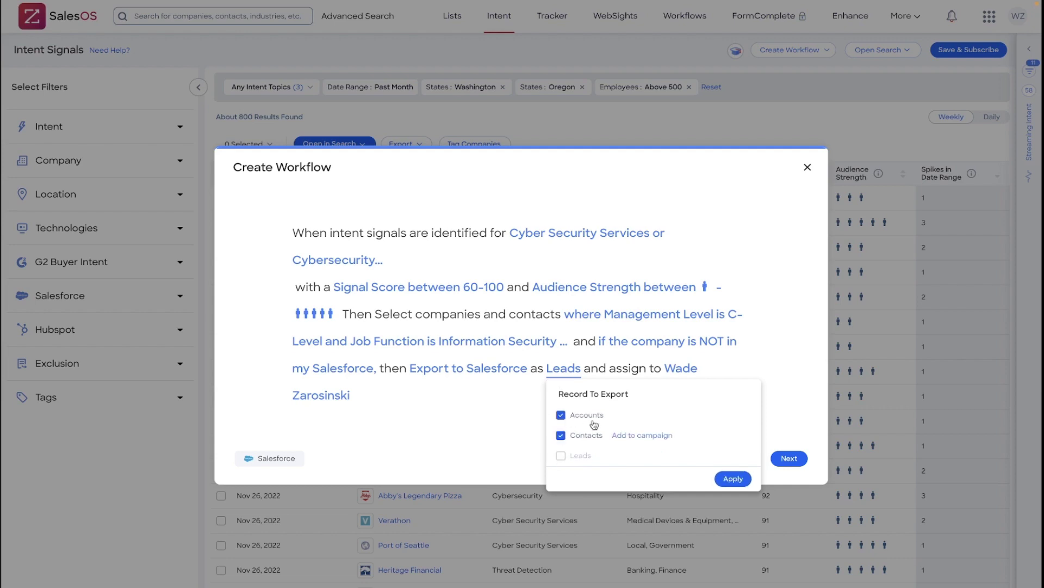
left_click(561, 415)
left_click(560, 436)
left_click(561, 456)
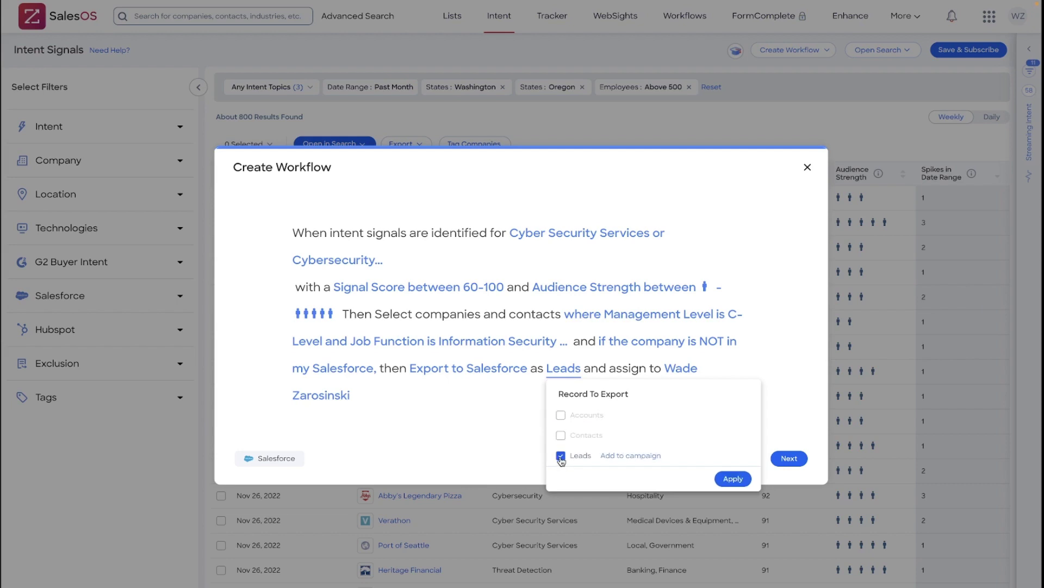
Skip adding leads to a campaign and apply the Leads-only export
left_click(630, 457)
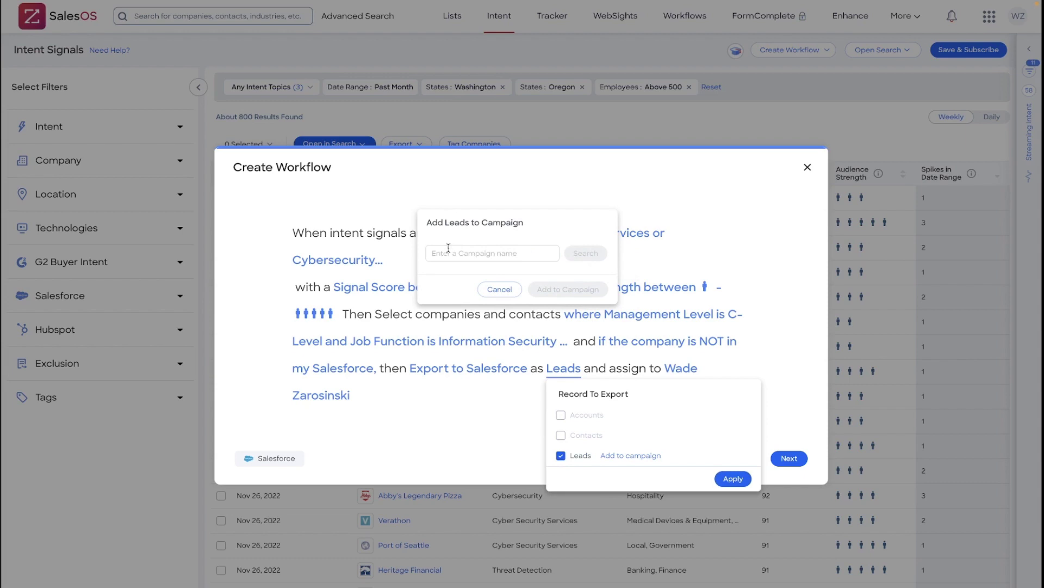
left_click(509, 295)
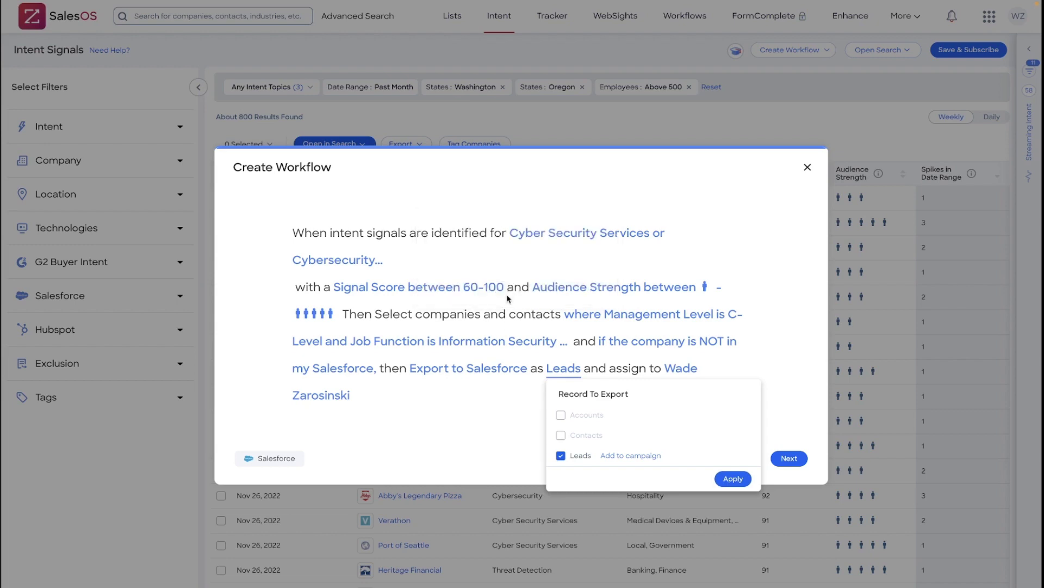
left_click(742, 478)
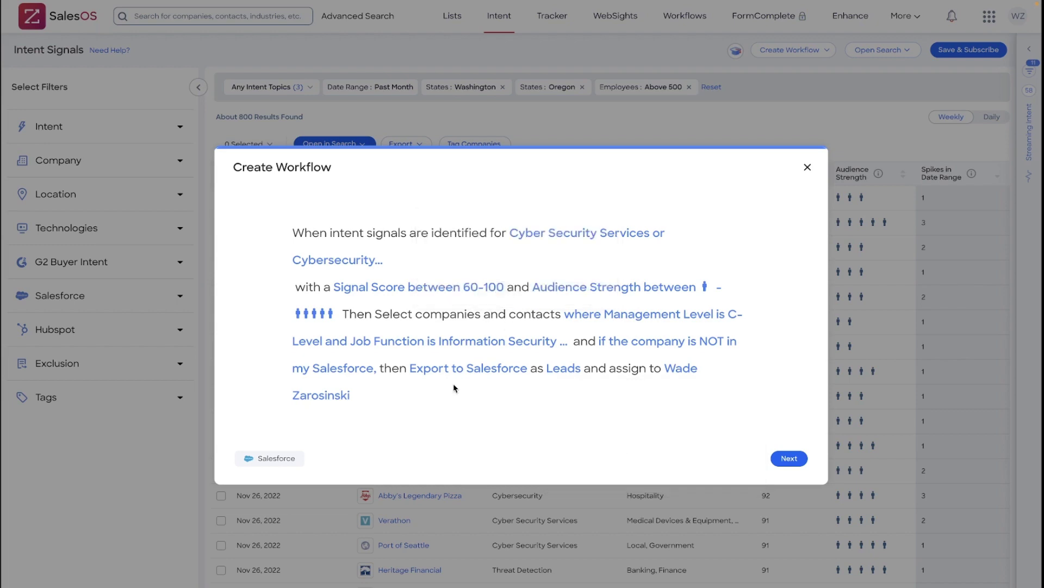
left_click(685, 379)
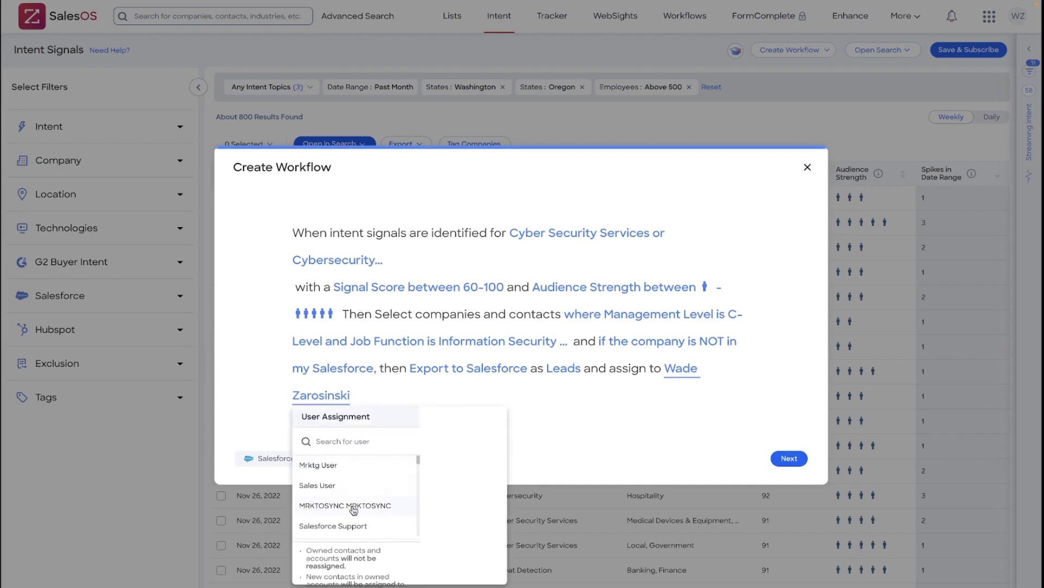
scroll(354, 510, "down", 4)
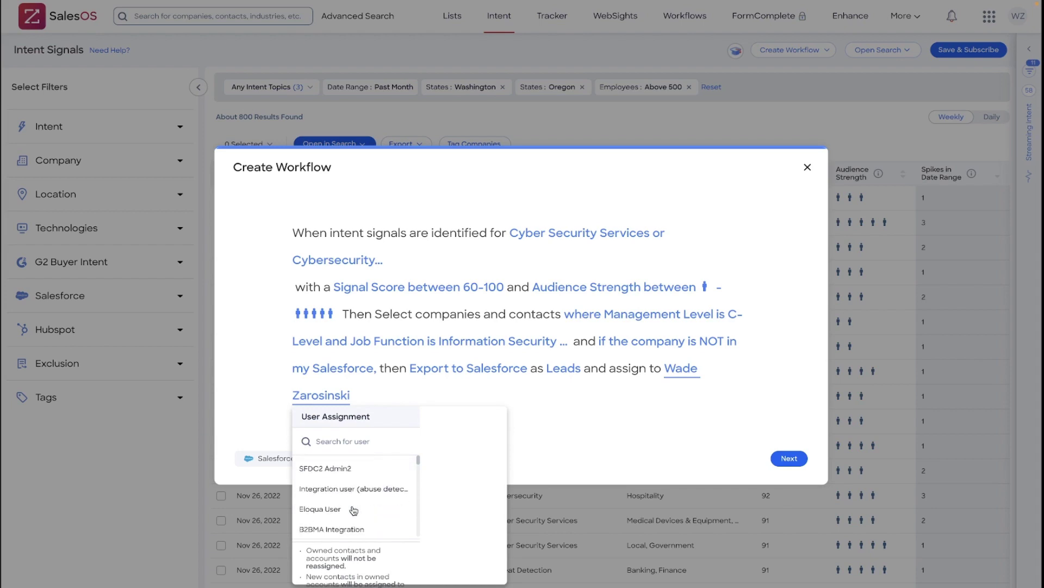
scroll(354, 511, "up", 4)
scroll(354, 511, "up", 1)
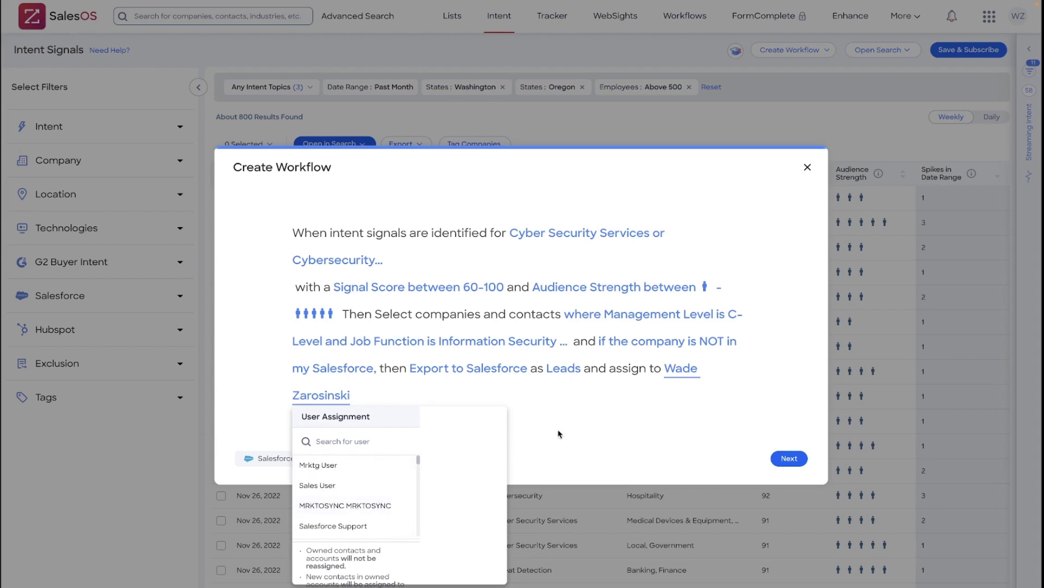
left_click(547, 417)
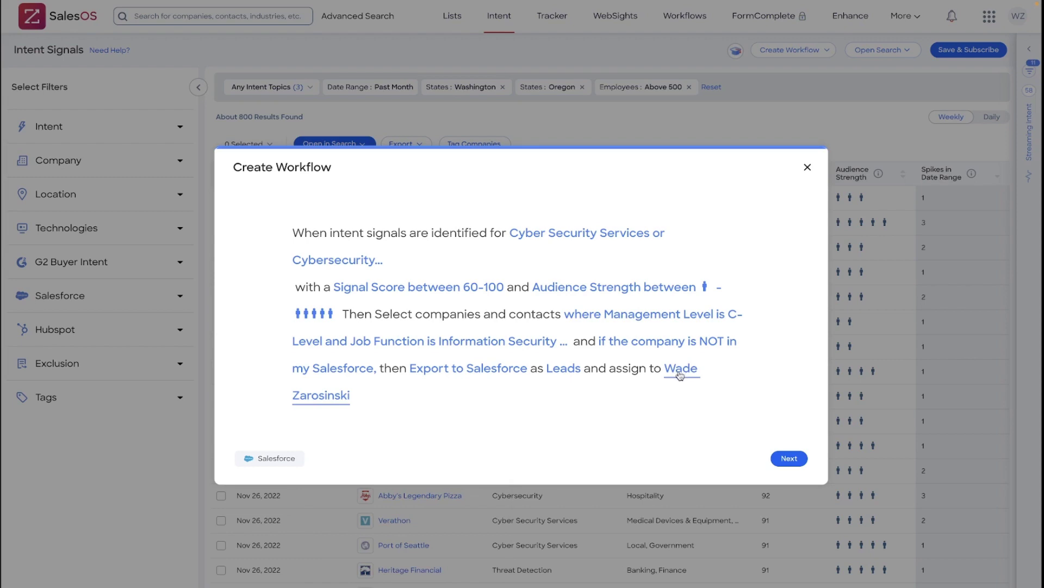
On the final step, rename the workflow 'WZ Cybersecurity intent - West Coast - C and VP'
left_click(793, 462)
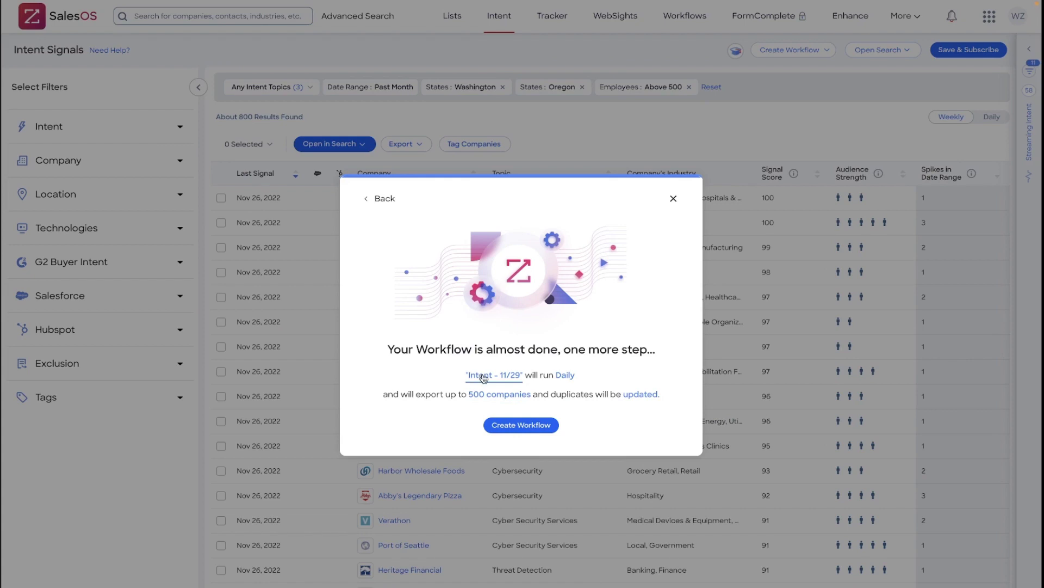
left_click(494, 378)
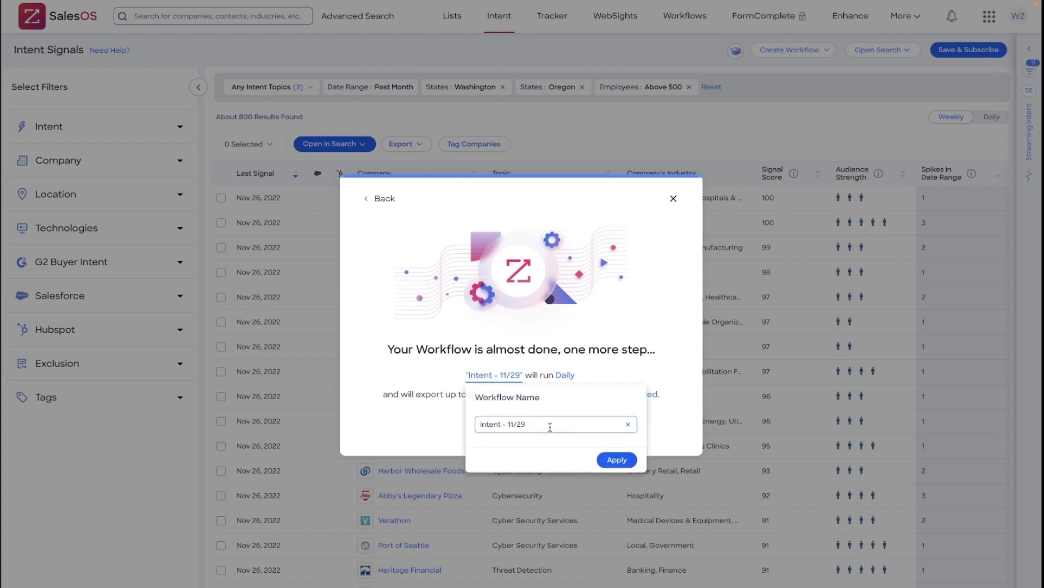
left_click_drag(550, 426, 398, 424)
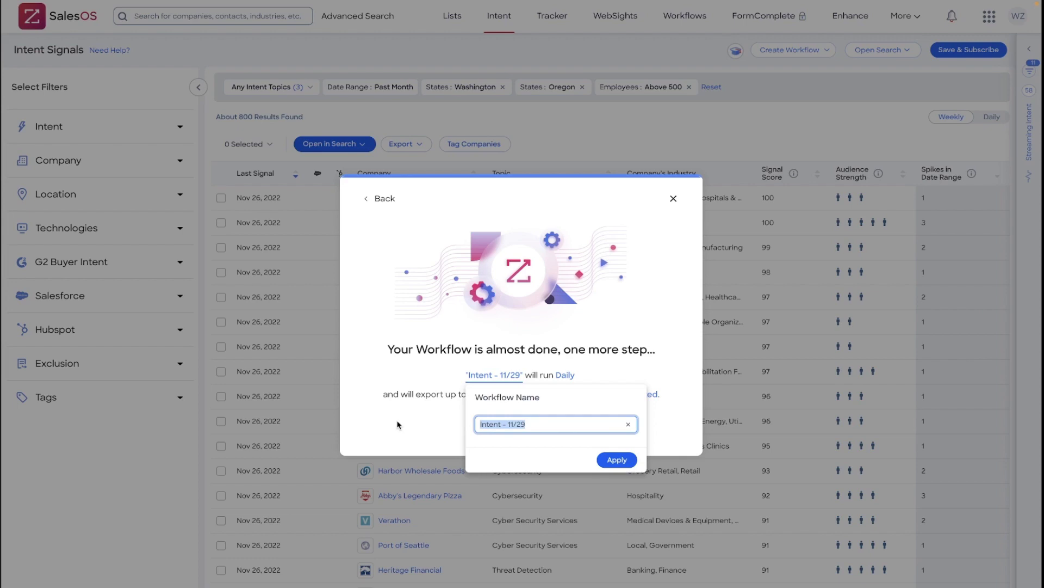
type("WZ Cybersecurity intent")
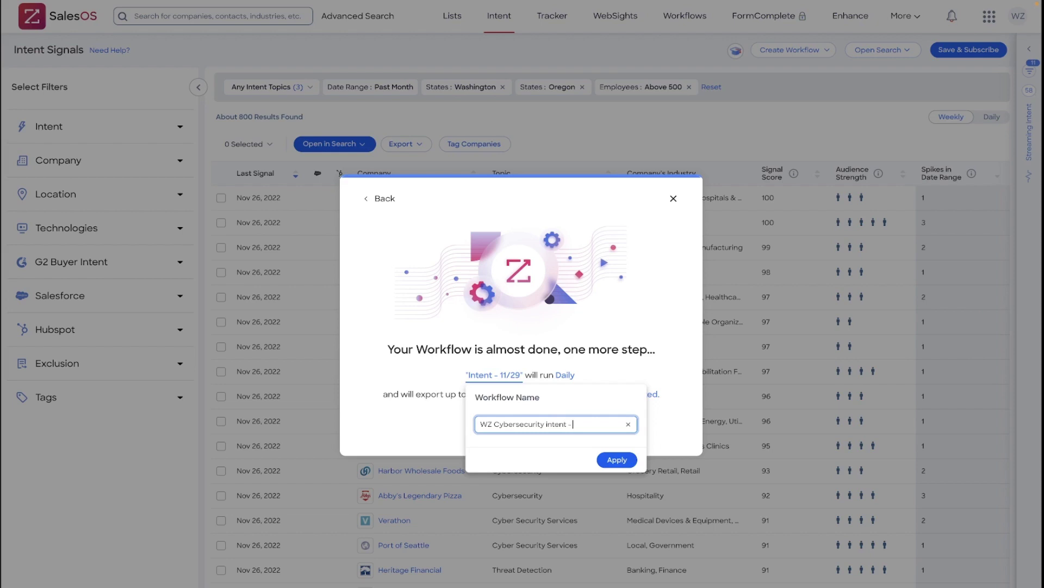
type(" - West Coast - C and VP")
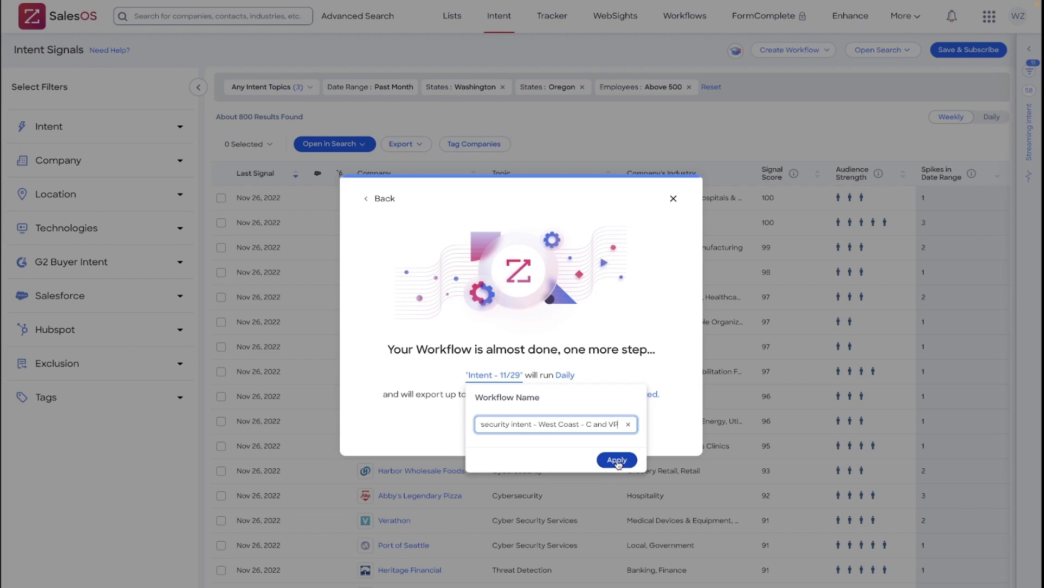
Apply the new name and change the run frequency from Daily to Weekly
left_click(618, 461)
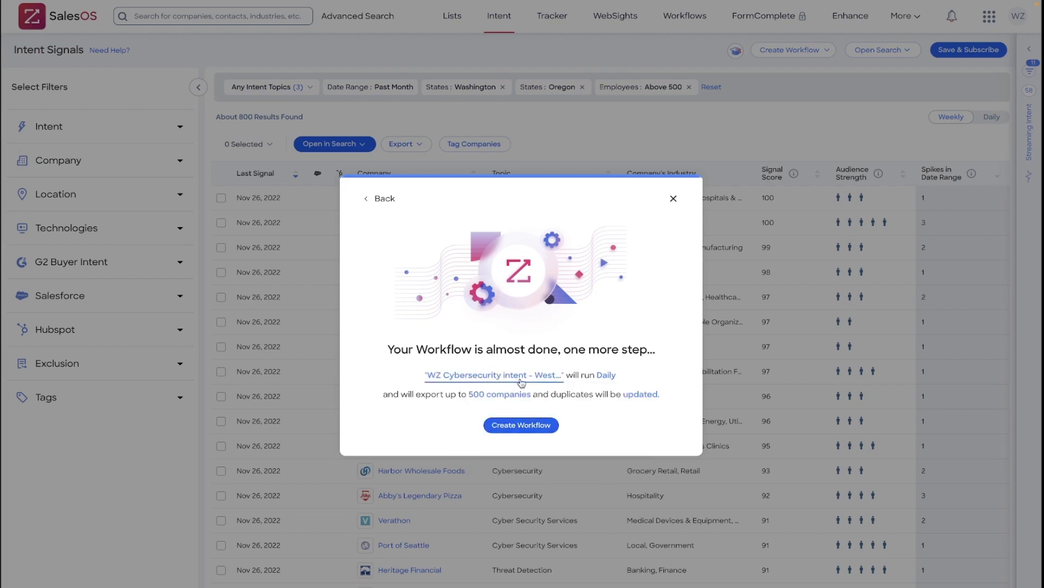
left_click(607, 378)
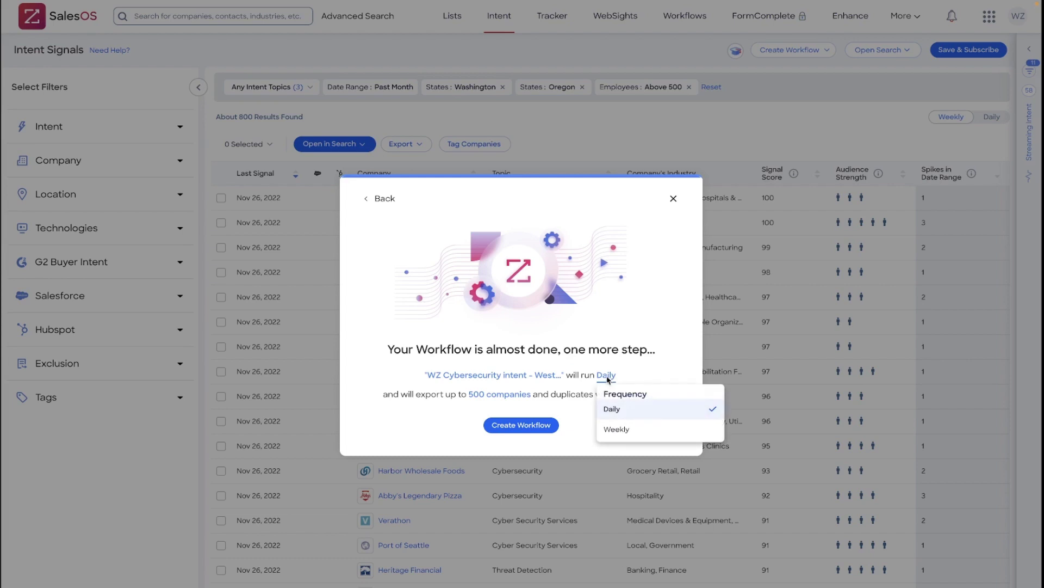
left_click(647, 429)
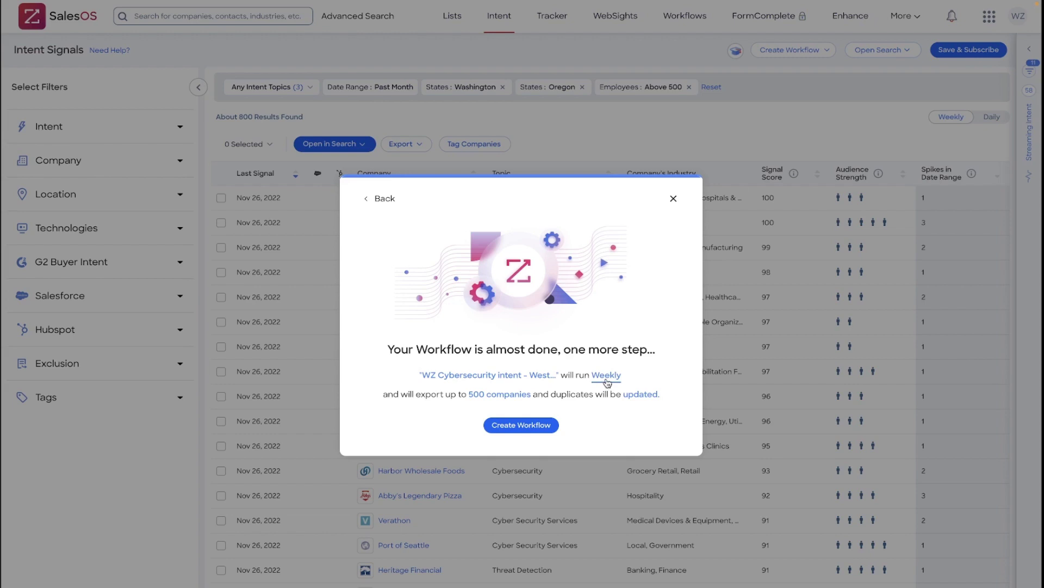
Limit the export to 25 companies and 5 contacts per company
left_click(493, 401)
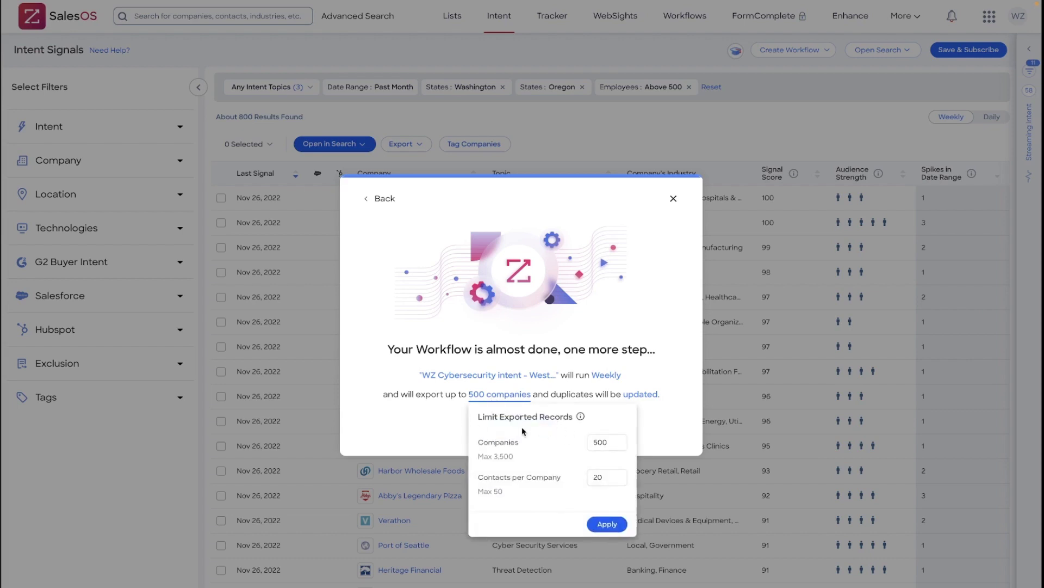
left_click_drag(611, 442, 562, 441)
type("25")
left_click_drag(610, 477, 546, 475)
type("5")
left_click(546, 461)
left_click(606, 524)
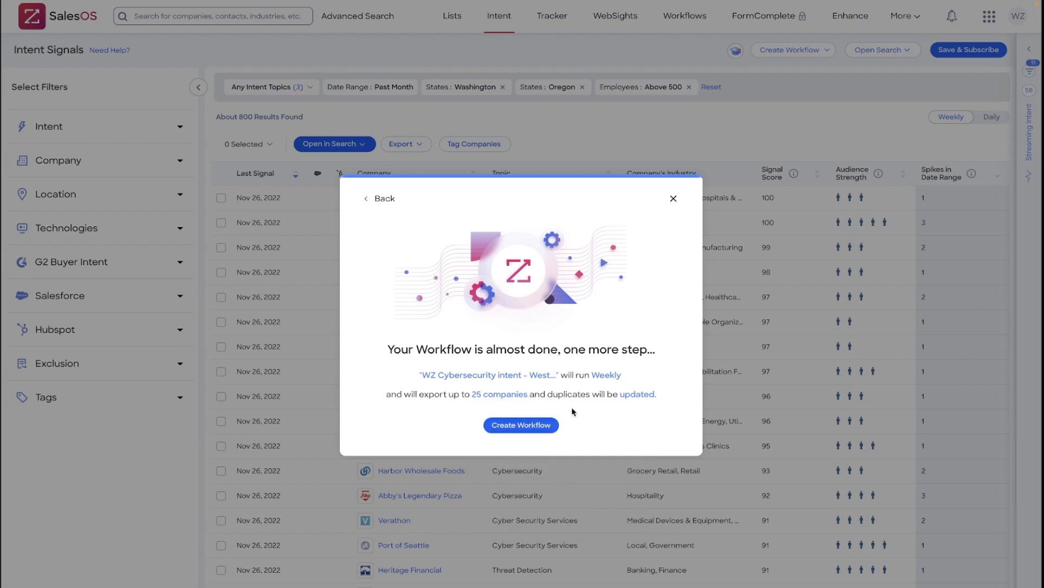
Keep duplicate records set to Updated and create the weekly cybersecurity intent workflow
left_click(641, 402)
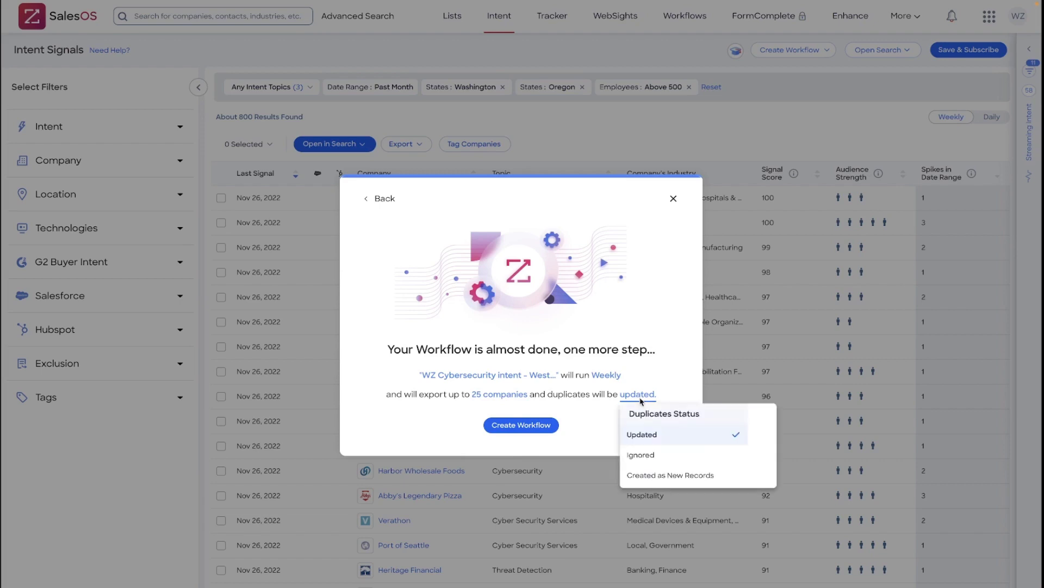
left_click(595, 427)
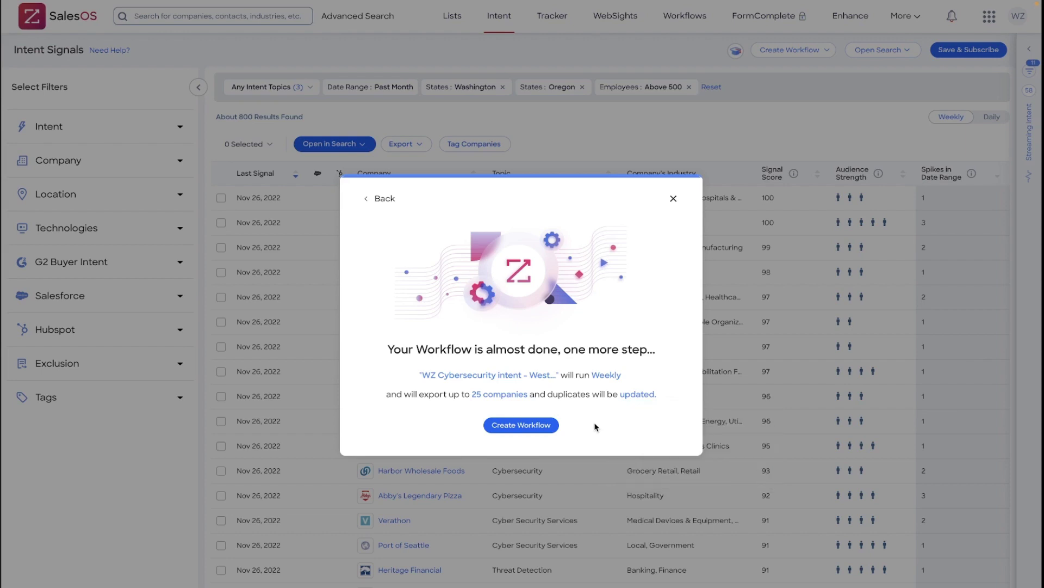
left_click(512, 431)
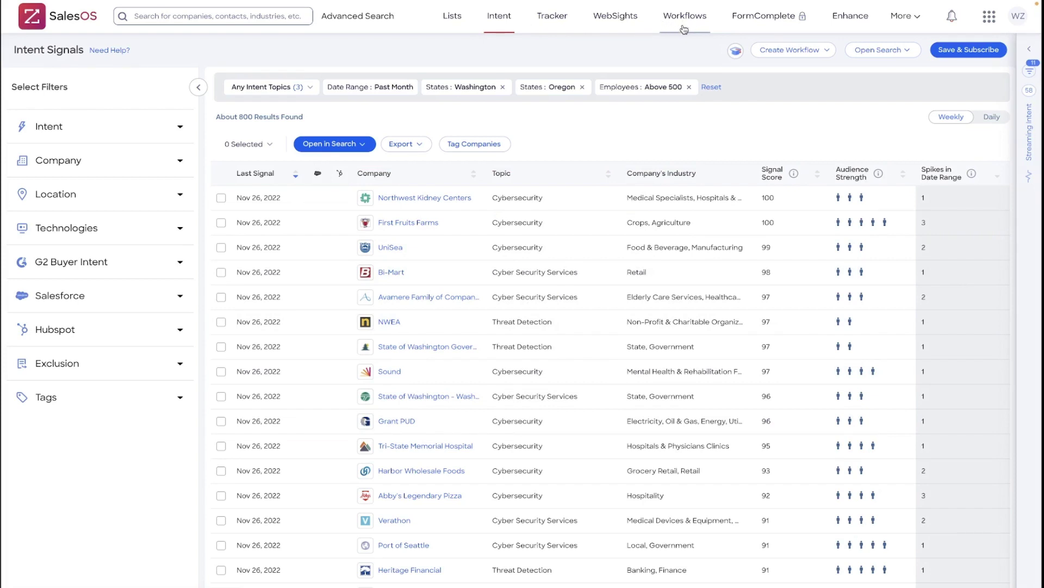
From Advanced Search, start a workflow triggered by new contacts in WORKFLOWS CYBERSECURITY WEST COAST
left_click(376, 27)
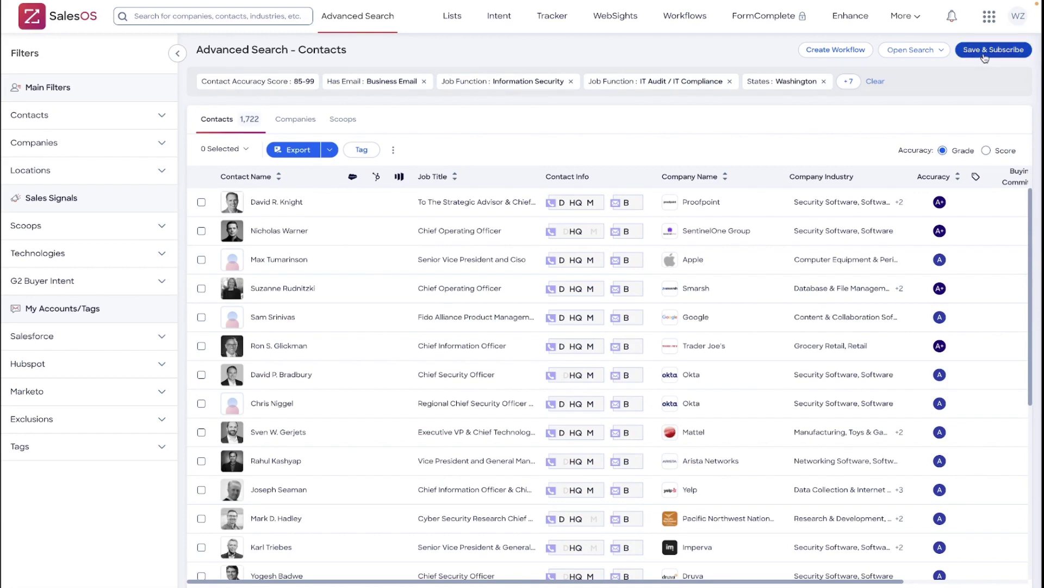
left_click(832, 50)
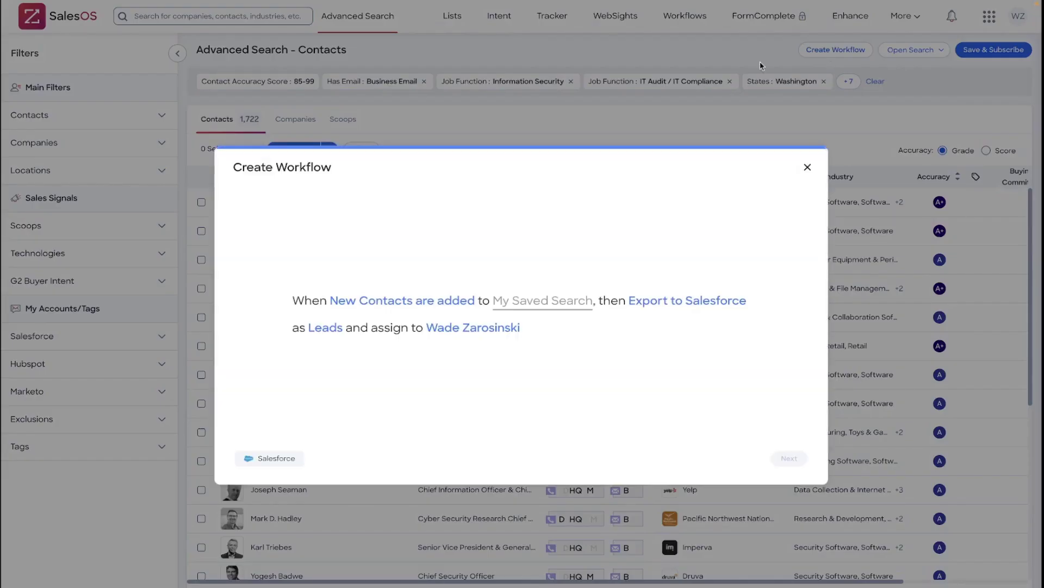
left_click(551, 305)
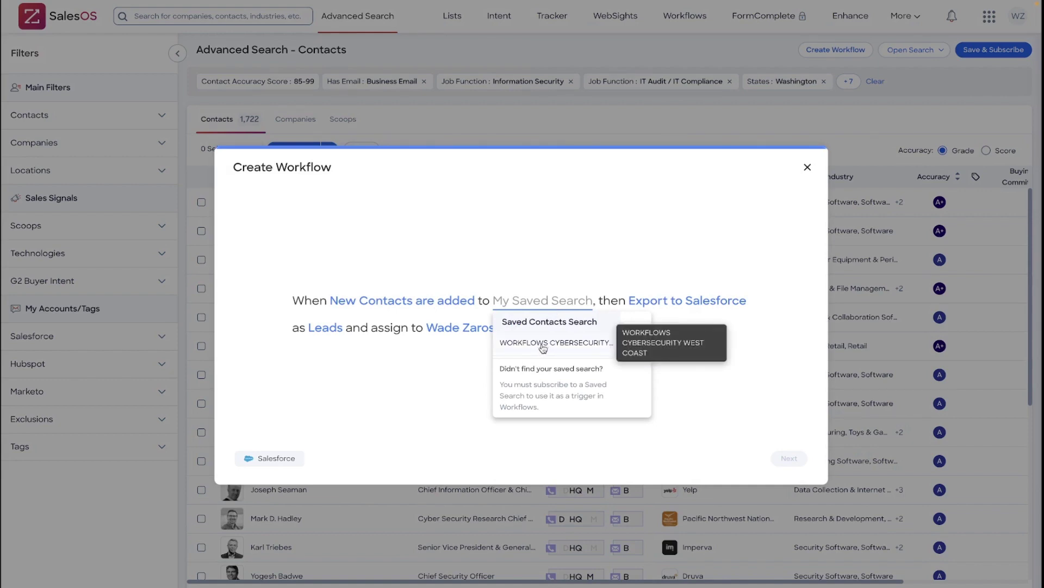
left_click(542, 344)
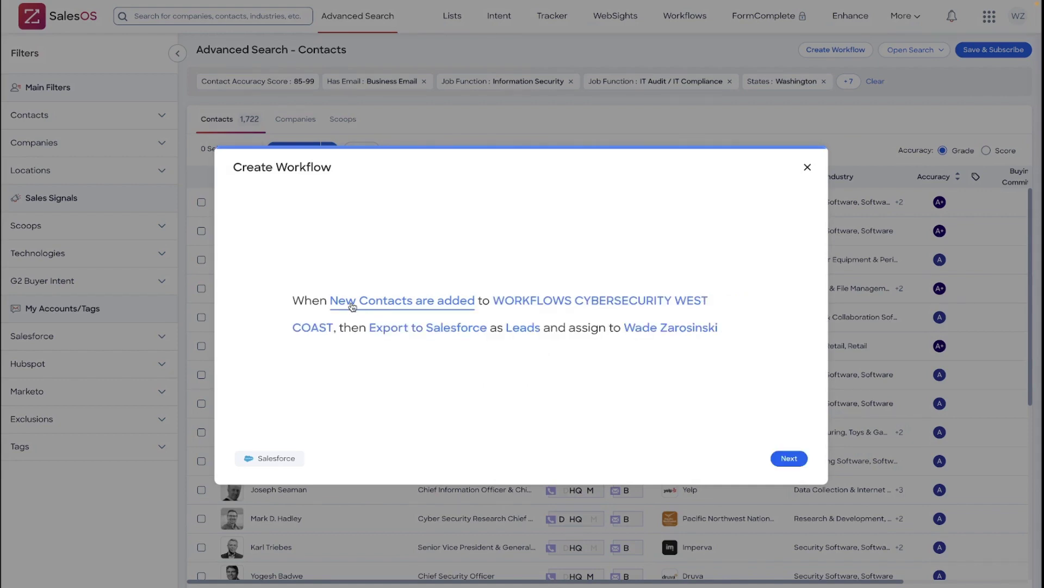
left_click(354, 305)
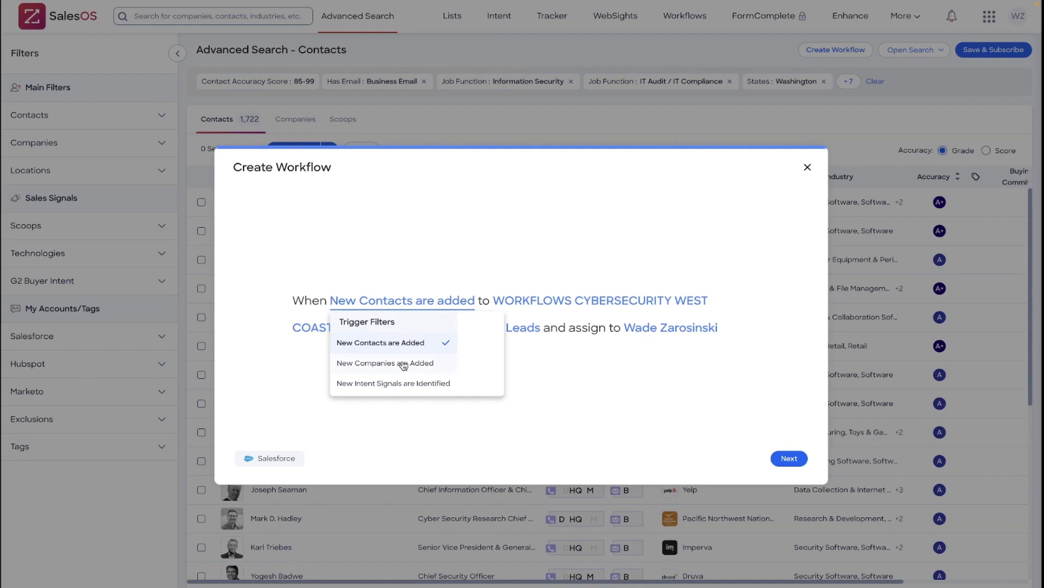
left_click(293, 373)
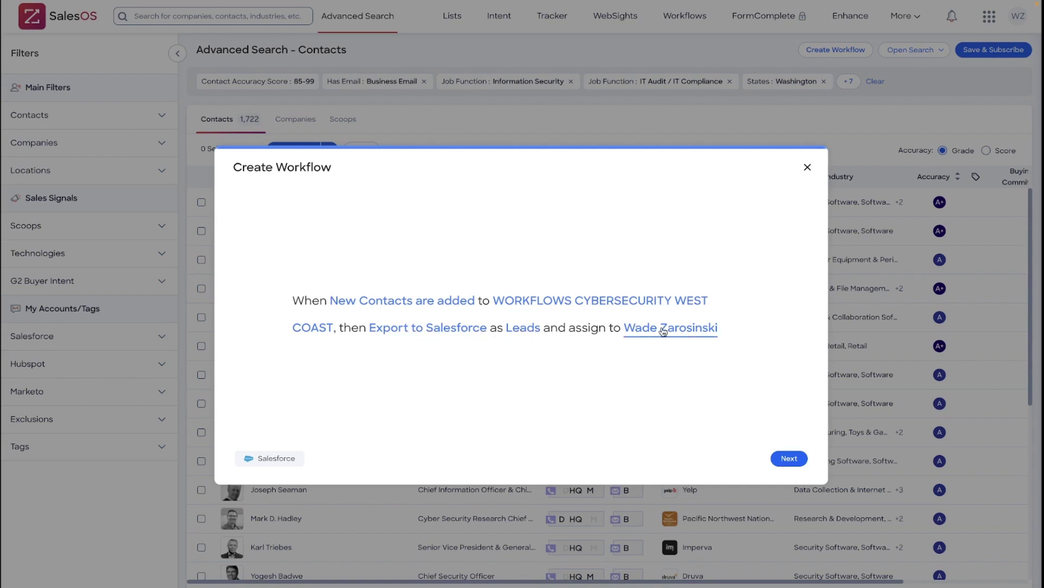
On the workflow summary, change the contact export limit from 200 to 50
left_click(789, 460)
left_click(496, 395)
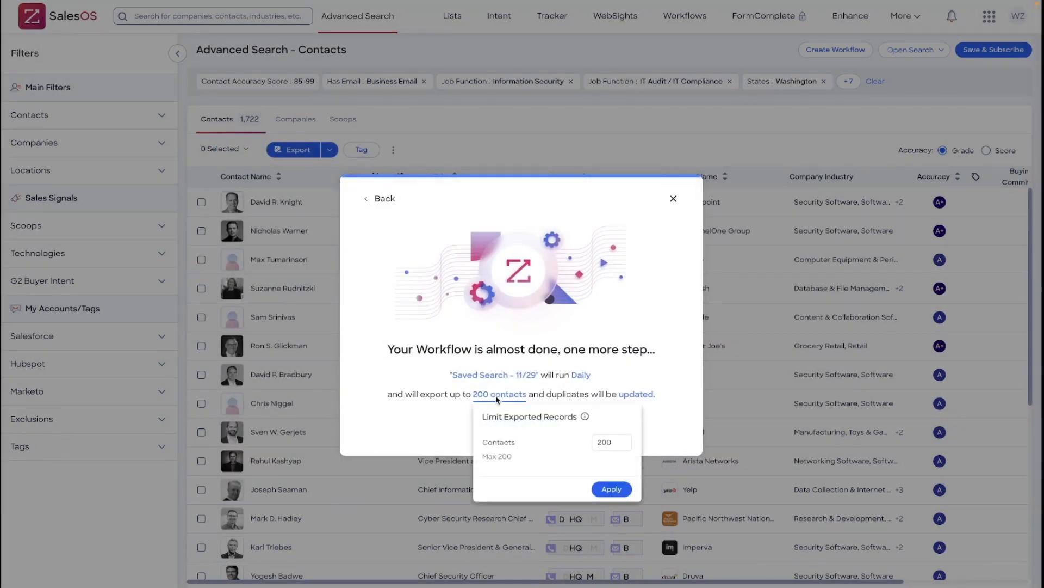
left_click_drag(615, 443, 531, 449)
type("50")
left_click(625, 487)
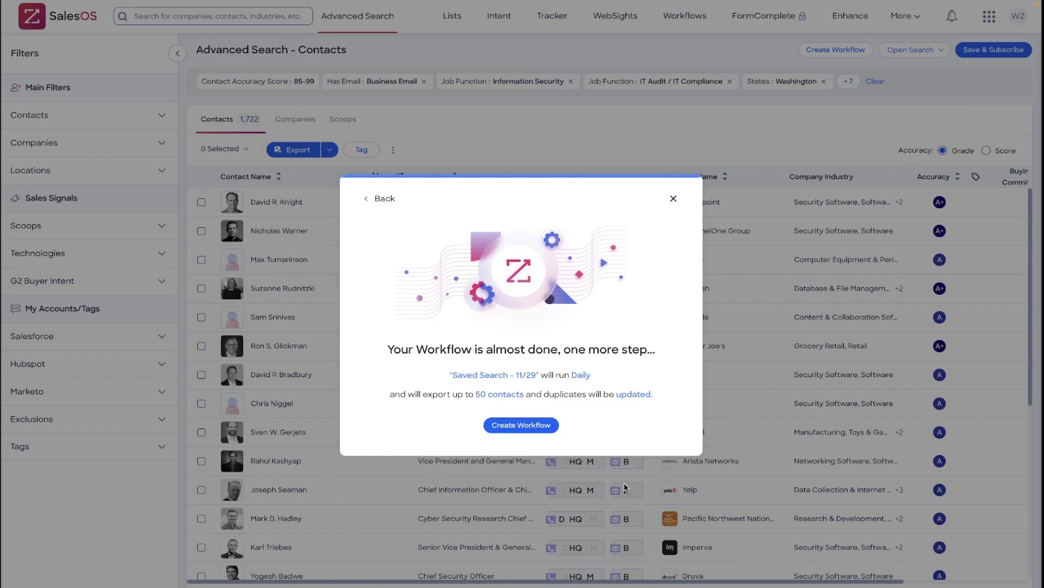
Leave the workflow name unchanged and discard the draft without saving
left_click(503, 384)
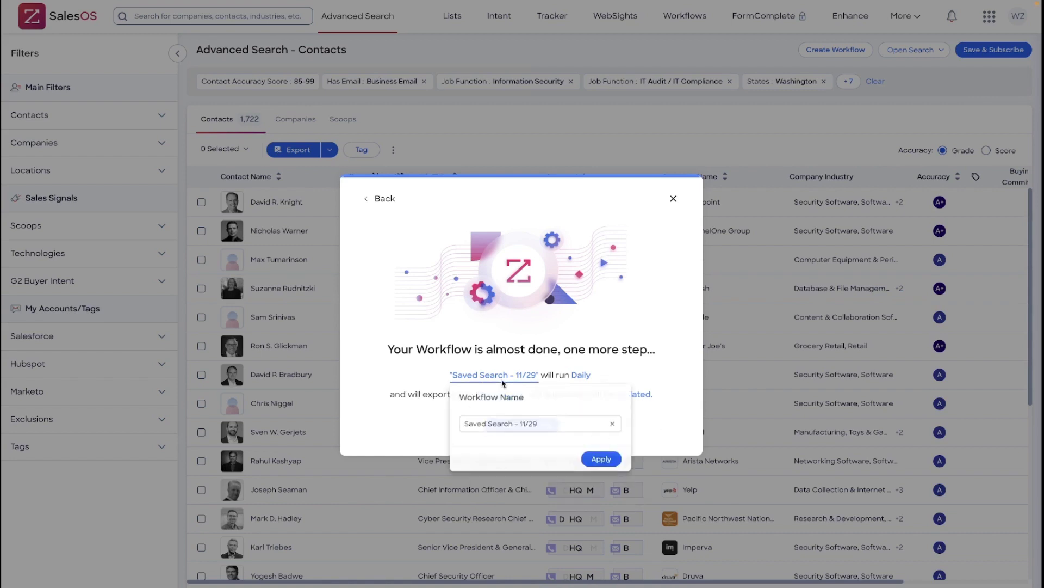
left_click(540, 425)
left_click(374, 421)
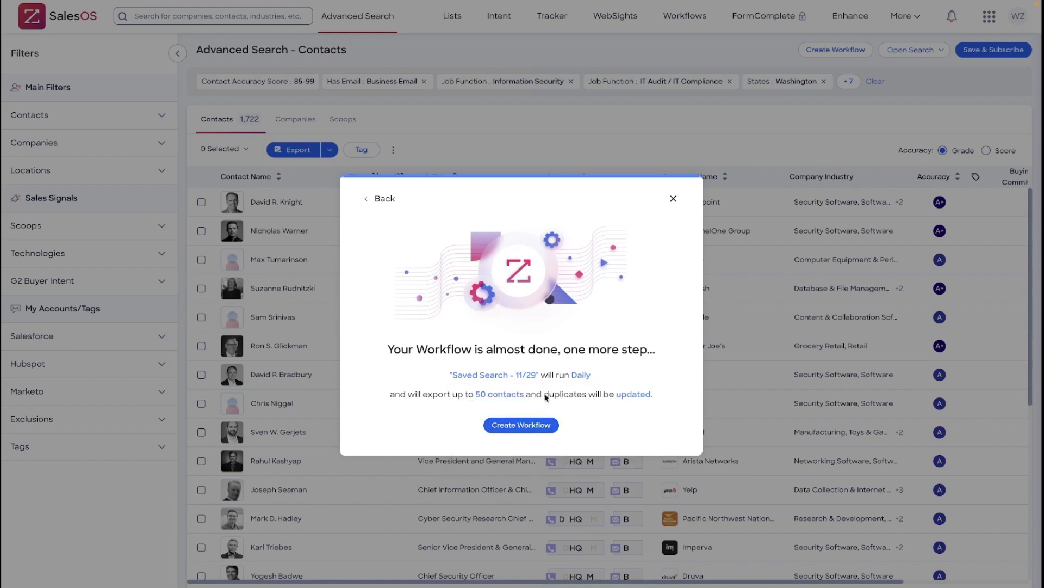
left_click(674, 199)
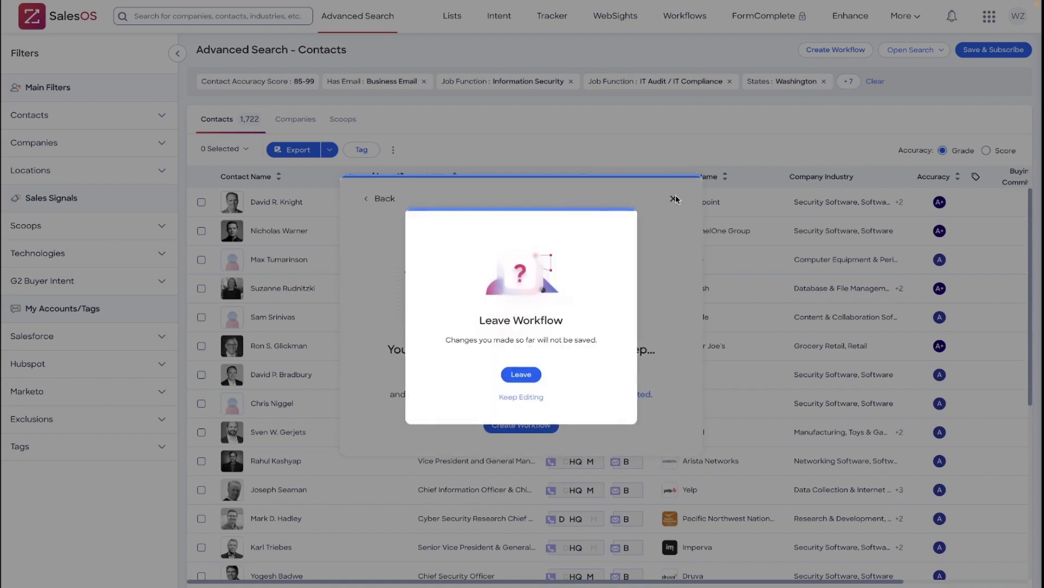
left_click(521, 375)
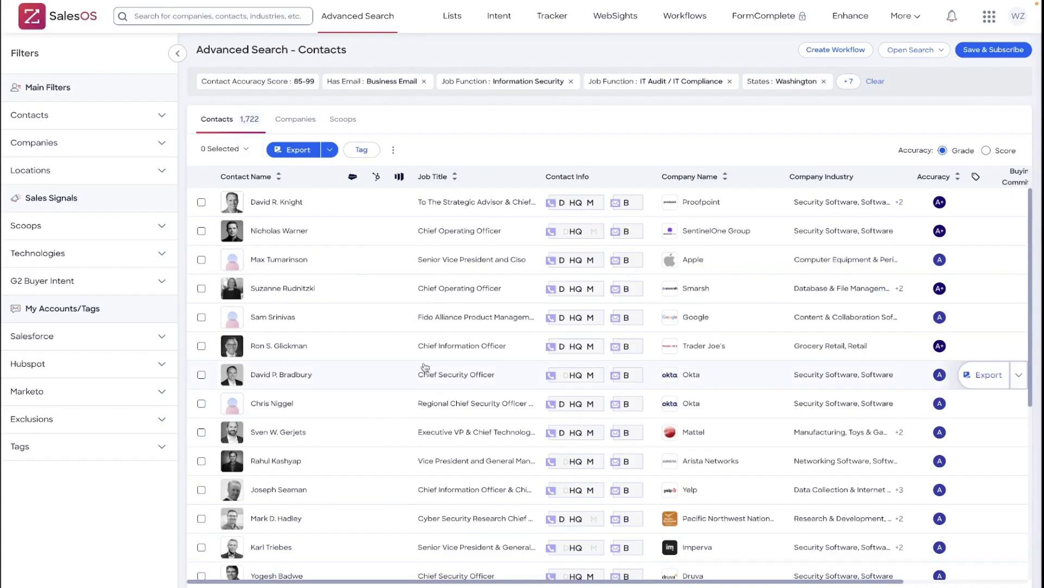
In WebSights, draft a website-visit workflow with minimum 2 unique visits, then discard it
left_click(618, 23)
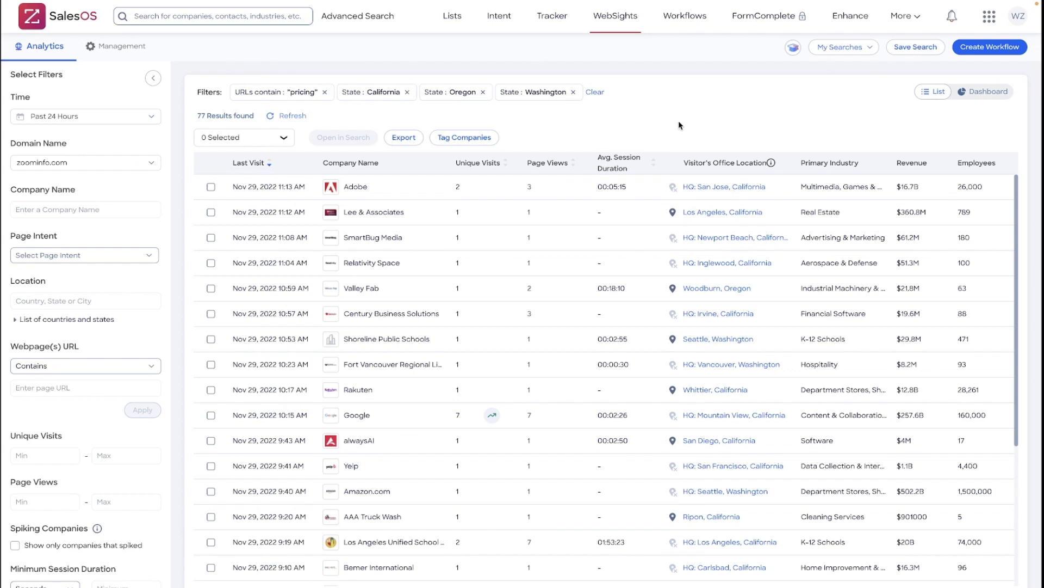
left_click(983, 56)
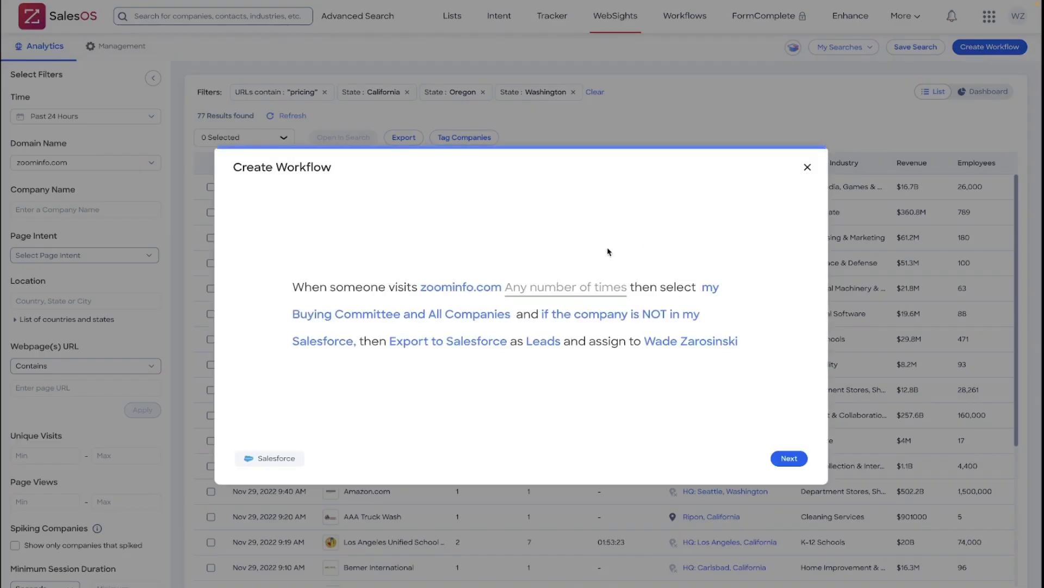
left_click(566, 296)
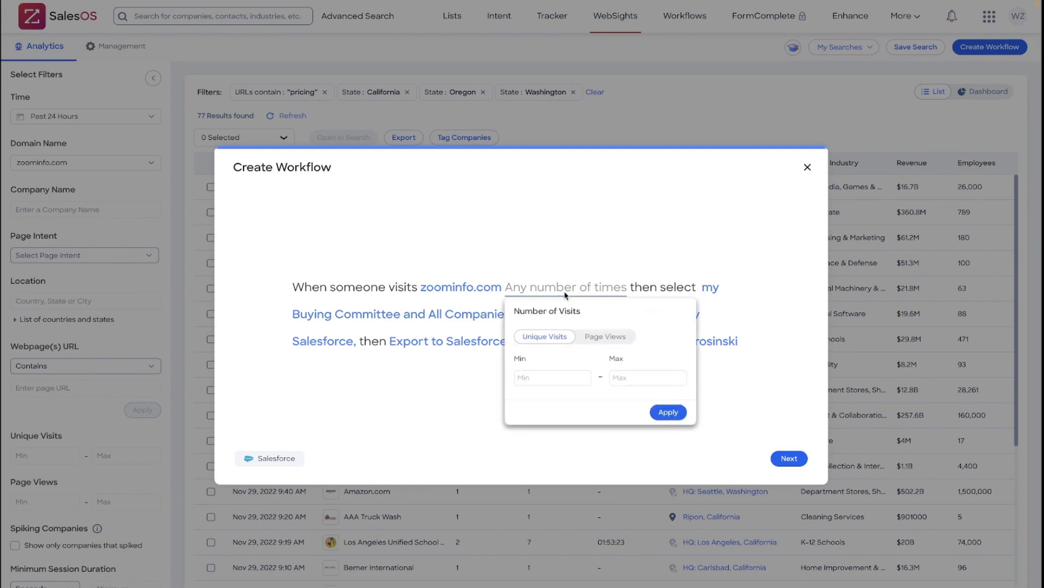
left_click(533, 376)
type("2")
left_click(669, 412)
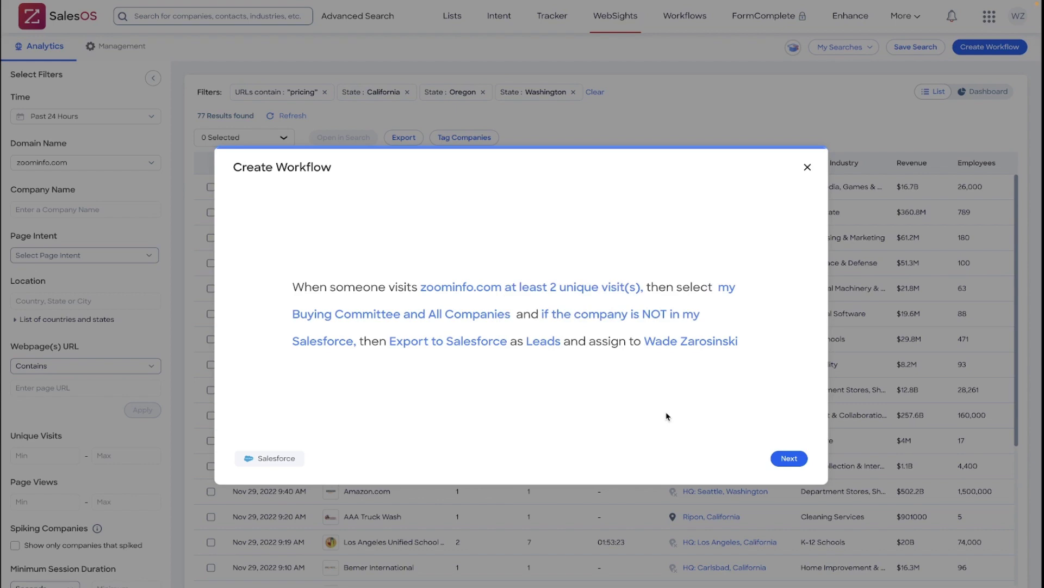
left_click(807, 168)
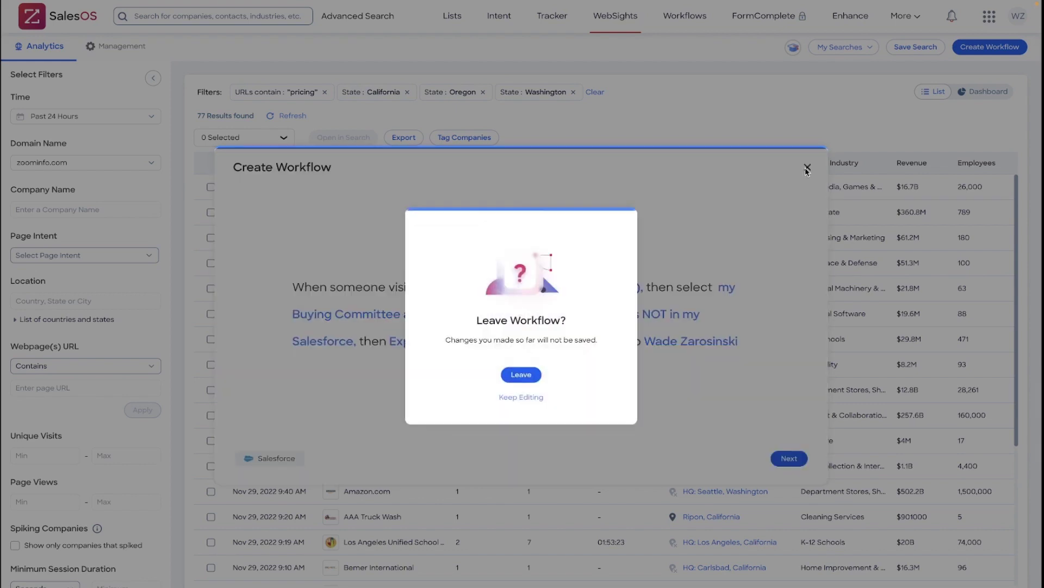
left_click(521, 375)
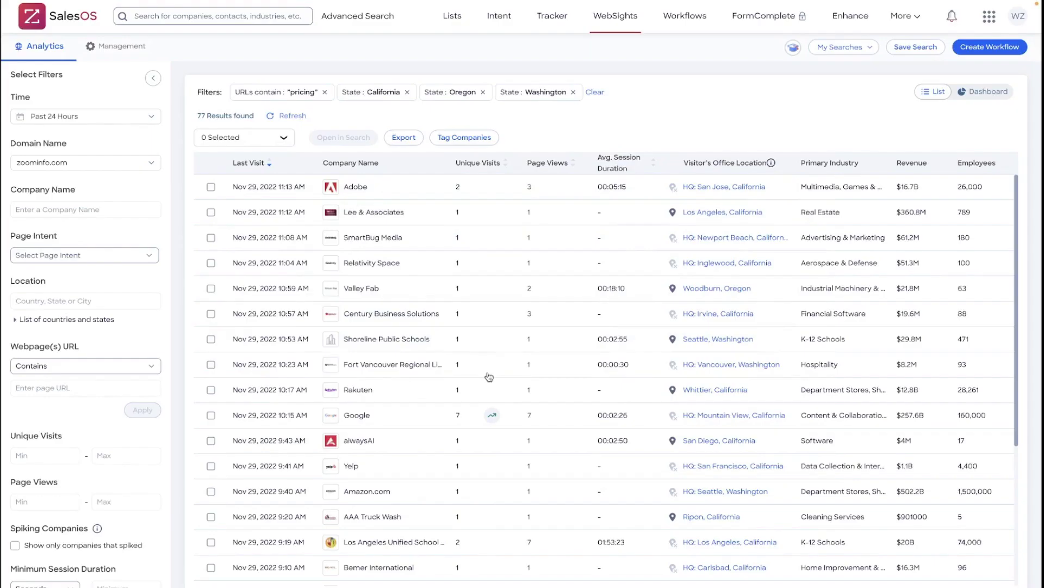
On the Workflows list, check the actions menu of the WZ Cybersecurity intent workflow
left_click(682, 26)
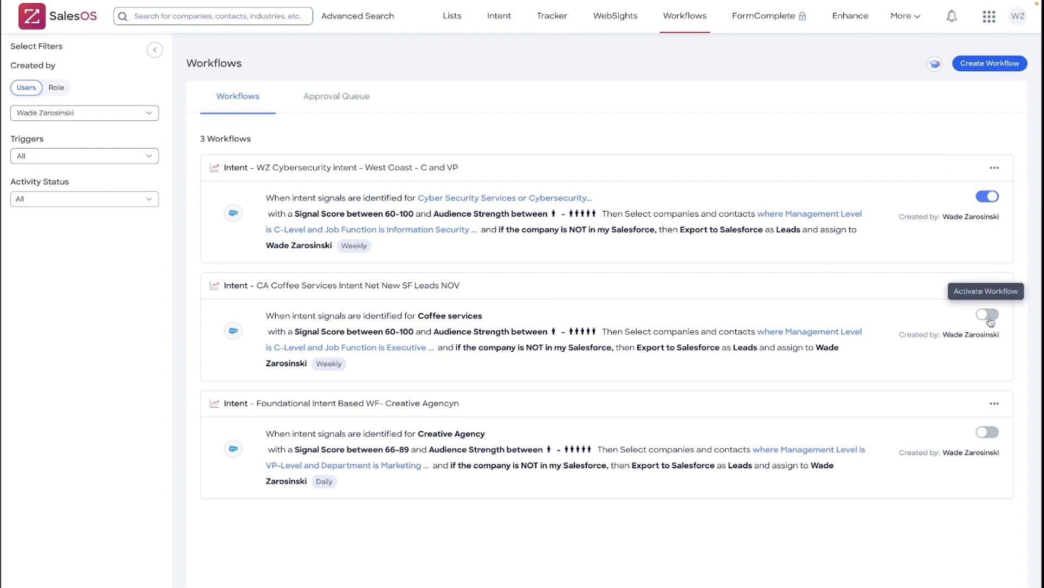
left_click(994, 168)
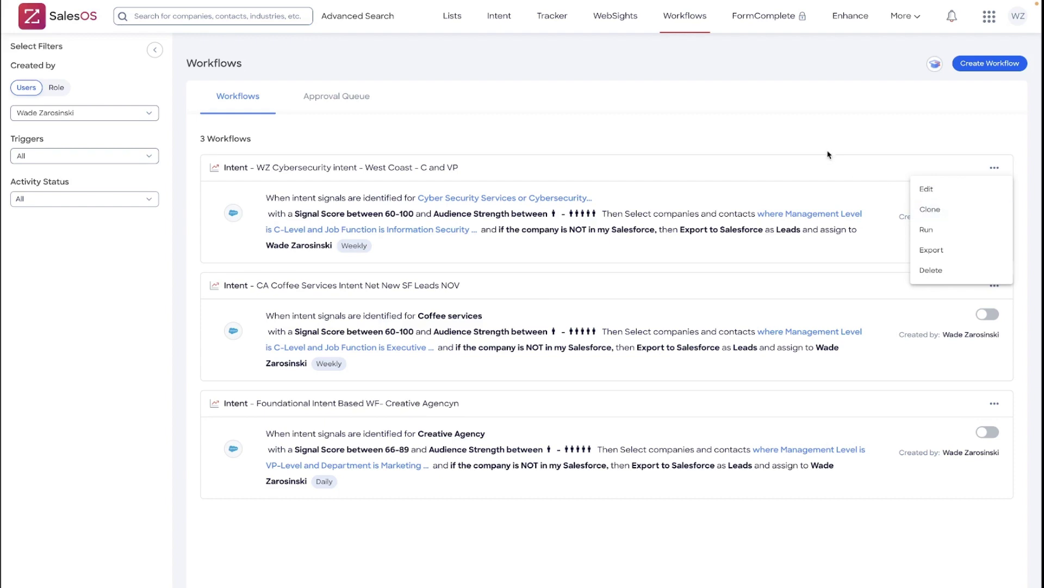
left_click(839, 160)
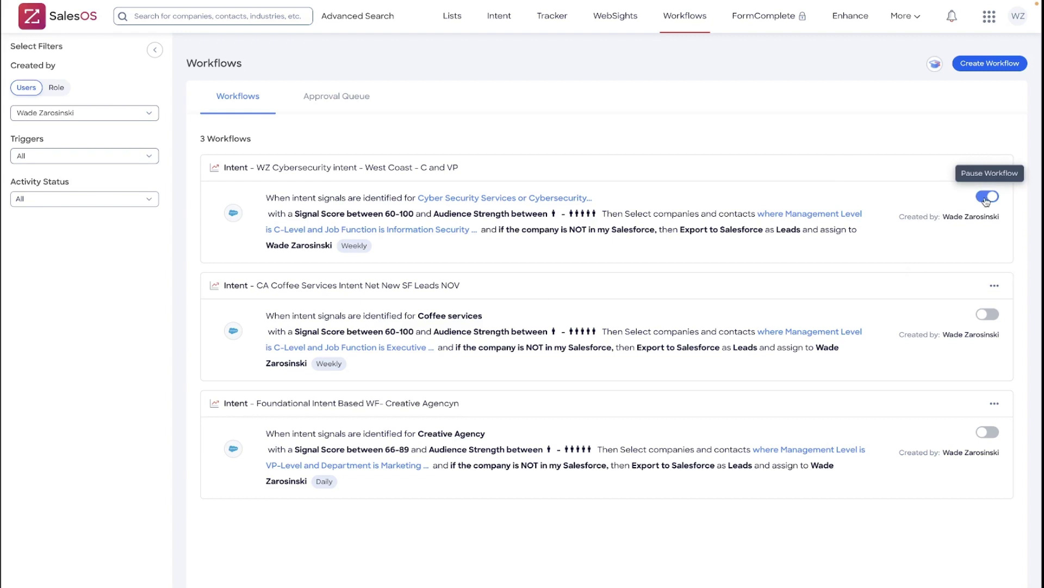
left_click(993, 168)
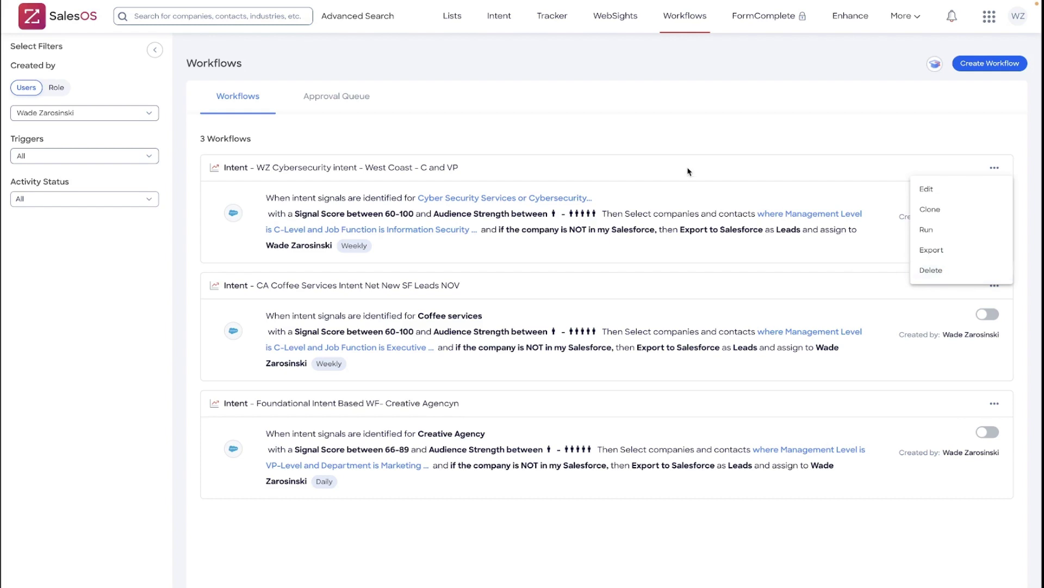
left_click(675, 133)
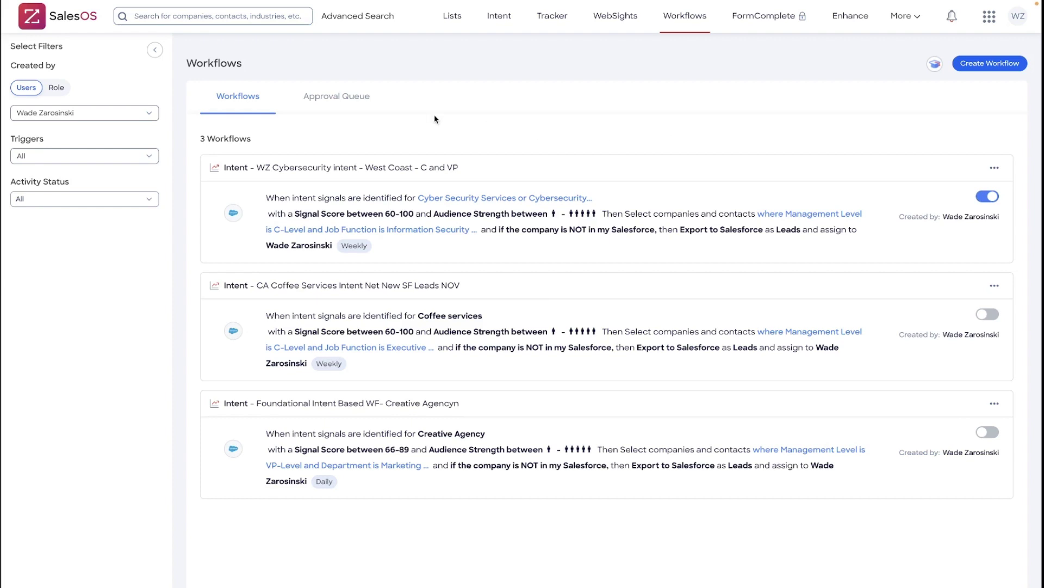
Show the Approval Queue tab listing the approved workflows
left_click(341, 98)
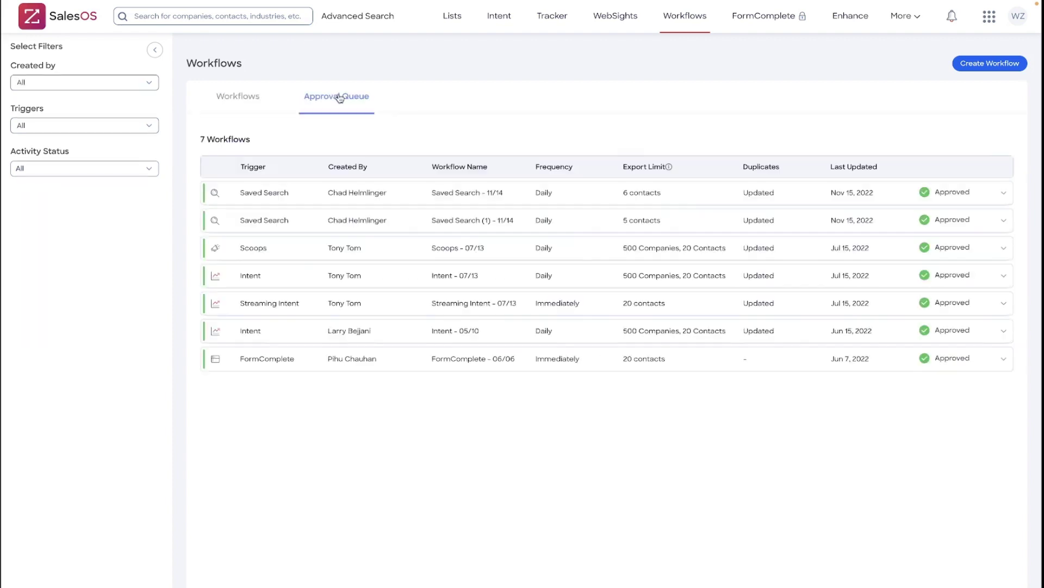